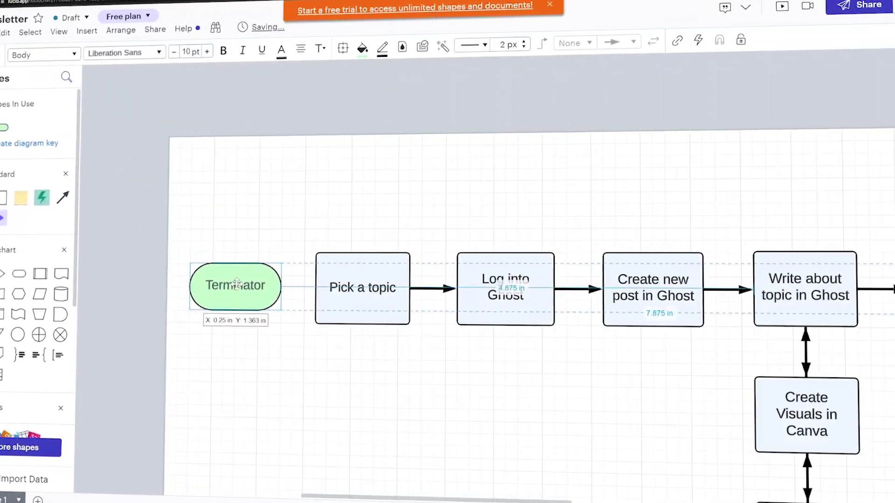
# Step: Relabel the green start shape 'Create' and connect it with an arrow to Pick a topic
pyautogui.doubleClick(236, 284)
pyautogui.write('Create')
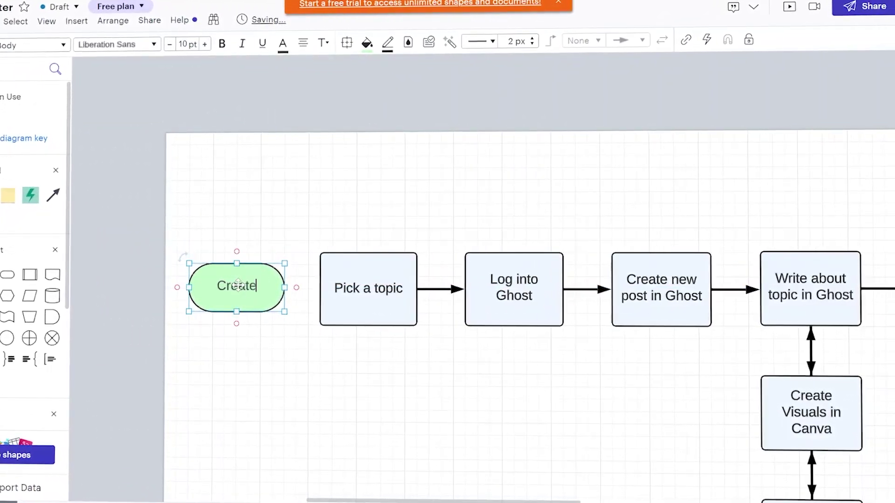
pyautogui.moveTo(296, 287); pyautogui.dragTo(325, 289)
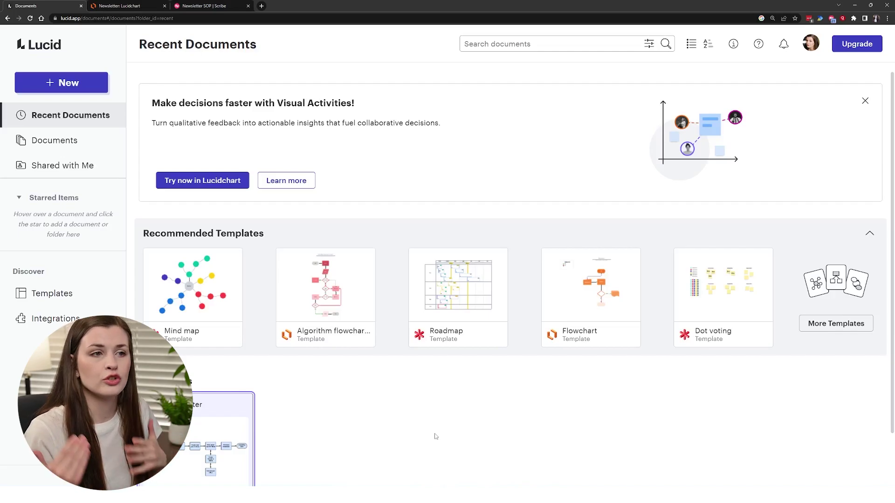
pyautogui.click(219, 6)
# Step: Scroll the Newsletter SOP page and look through the How to log into Ghost.org guide
pyautogui.scroll(3, 325, 267)
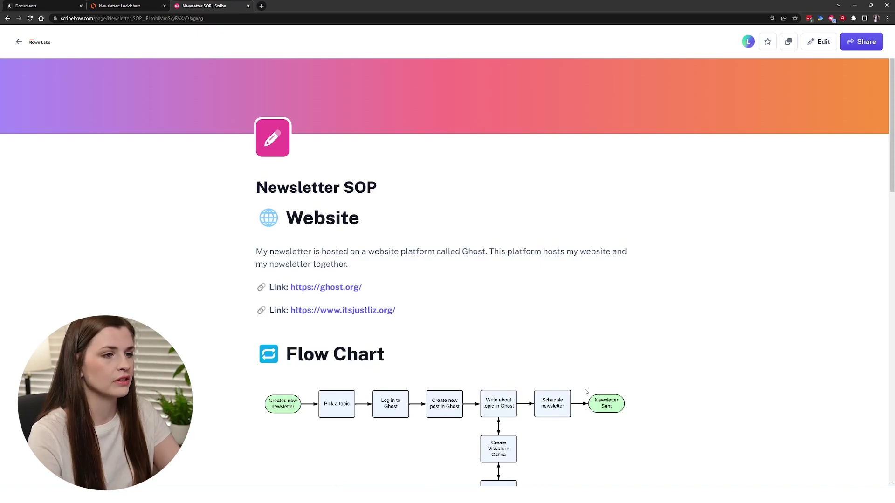
pyautogui.scroll(-8, 671, 330)
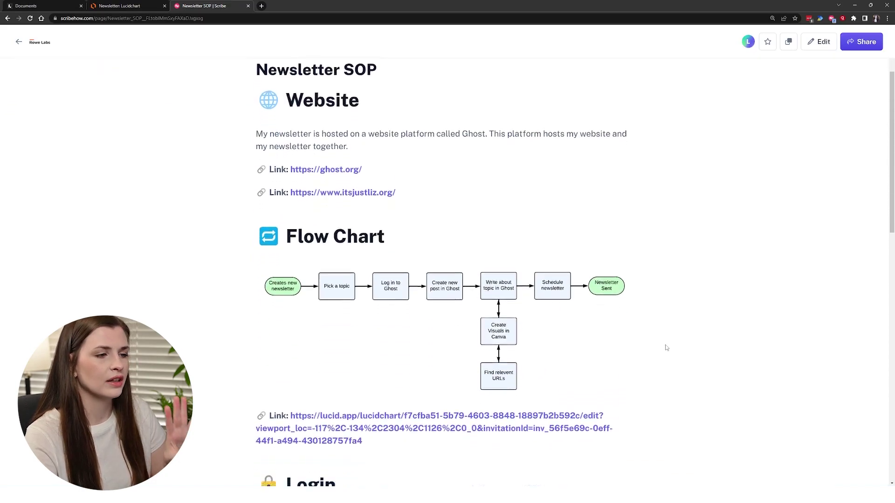
pyautogui.click(456, 280)
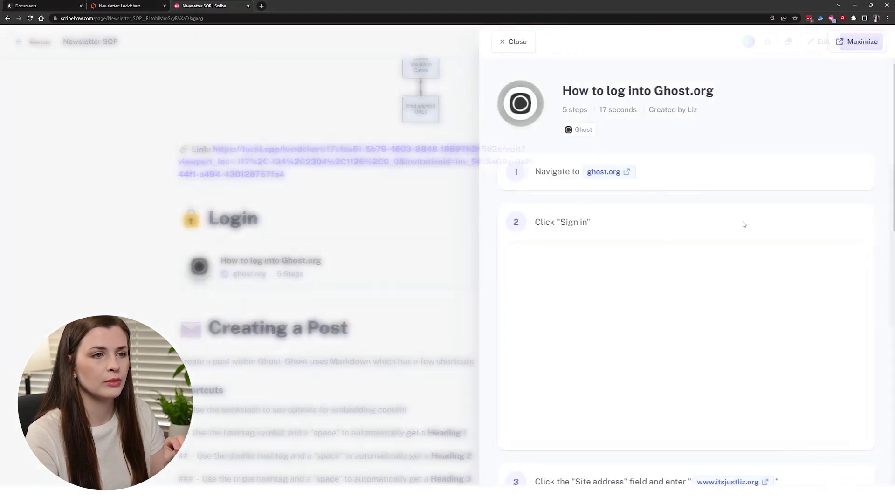
pyautogui.scroll(-4, 662, 348)
pyautogui.scroll(-4, 652, 343)
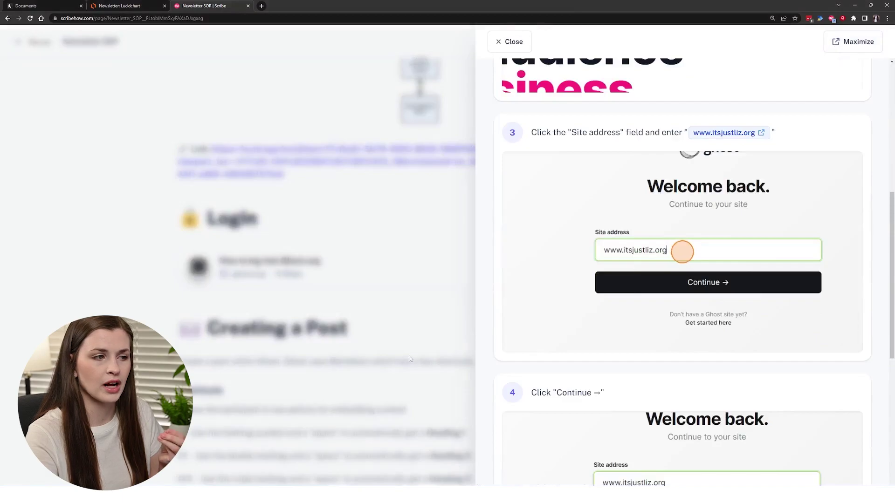
pyautogui.click(425, 336)
# Step: Review the SOP page's embedded flow chart, then go back to the flowchart editor tab
pyautogui.scroll(4, 563, 390)
pyautogui.scroll(1, 563, 390)
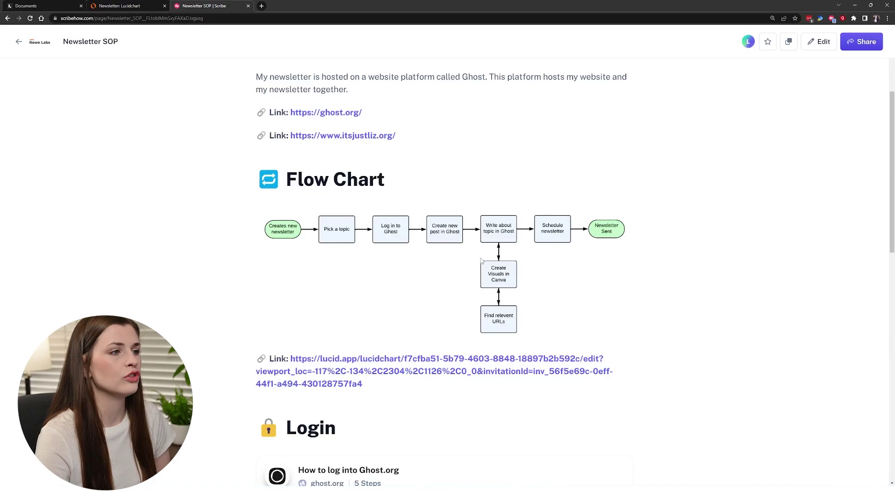
pyautogui.scroll(4, 525, 320)
pyautogui.scroll(-12, 526, 324)
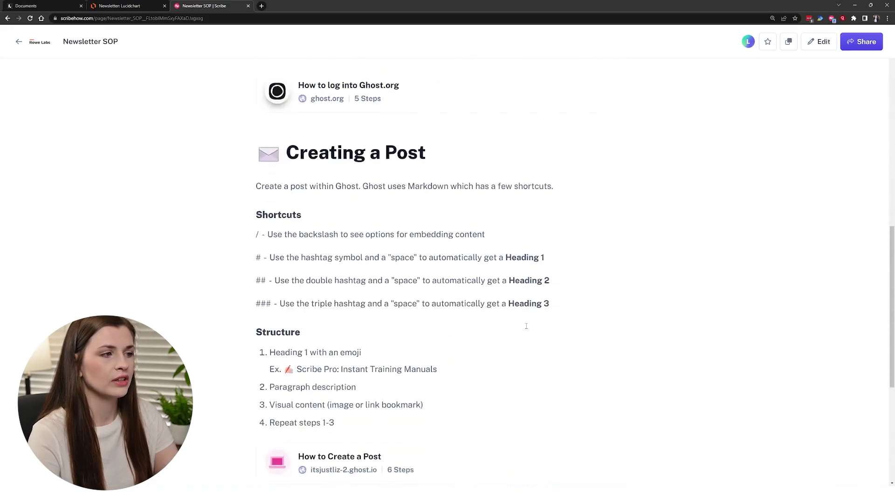
pyautogui.scroll(-5, 524, 324)
pyautogui.scroll(11, 522, 329)
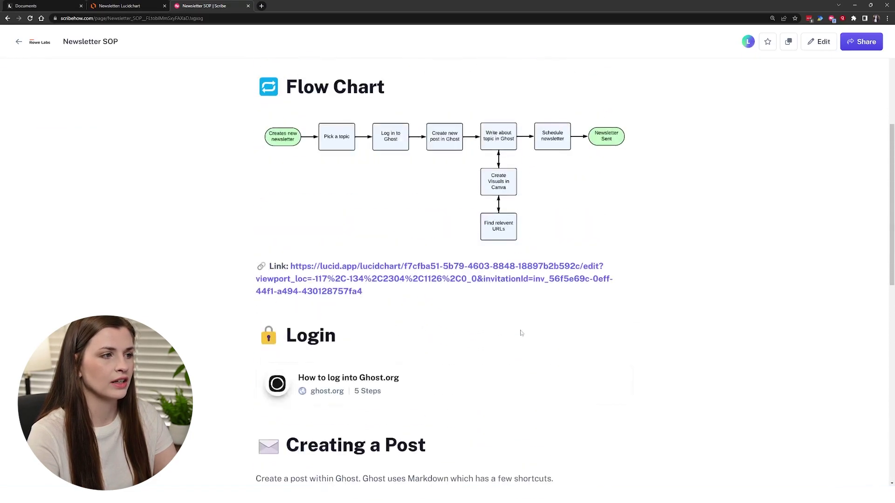
pyautogui.scroll(2, 377, 266)
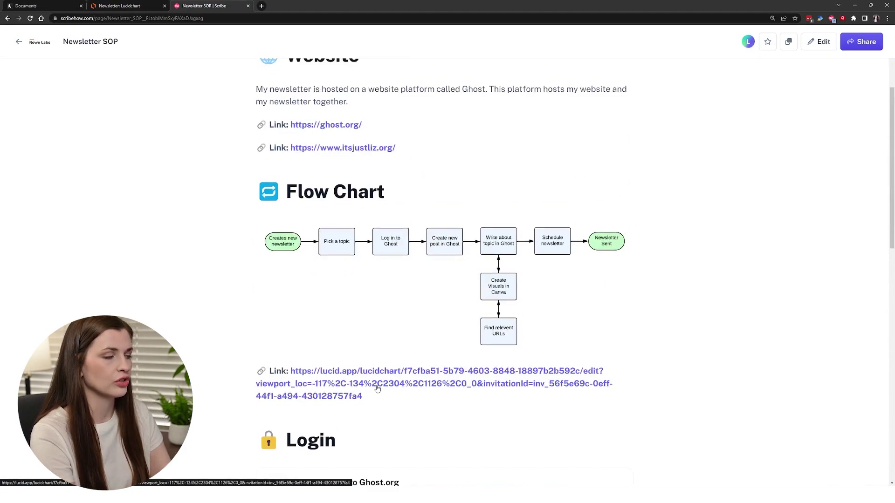
pyautogui.click(134, 6)
# Step: From the Lucid documents list, start a new Lucidchart document from a template
pyautogui.click(61, 6)
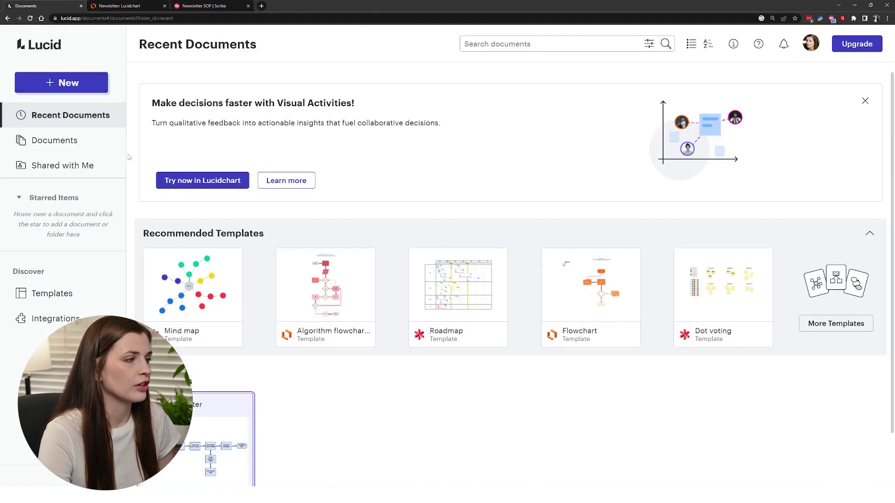
pyautogui.click(64, 81)
pyautogui.moveTo(65, 108)
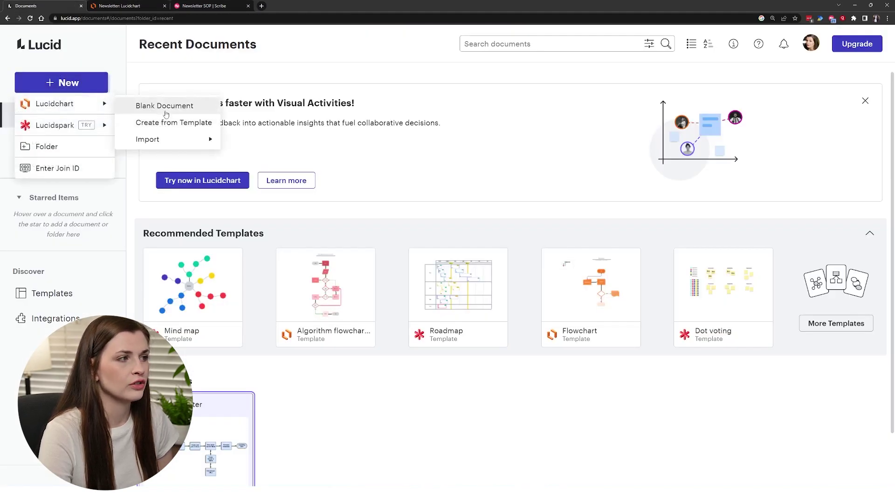
pyautogui.click(189, 129)
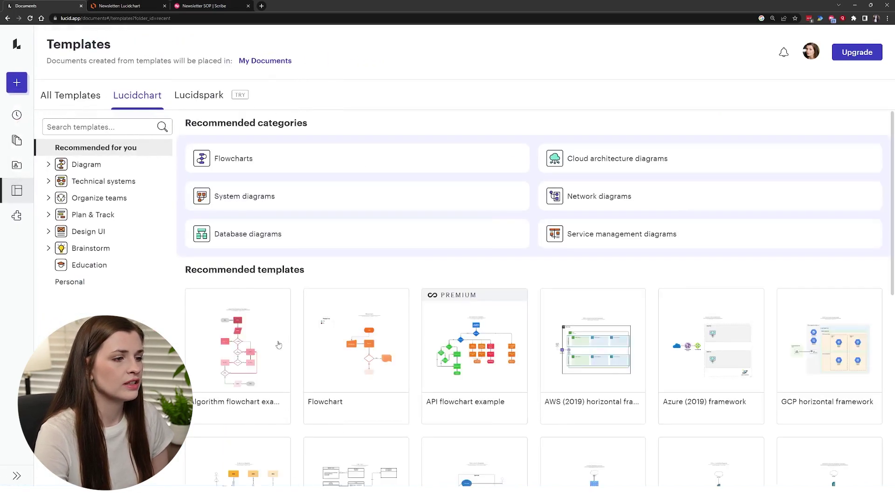
# Step: Browse the recommended Lucidchart templates, then go to My Documents
pyautogui.scroll(-3, 535, 357)
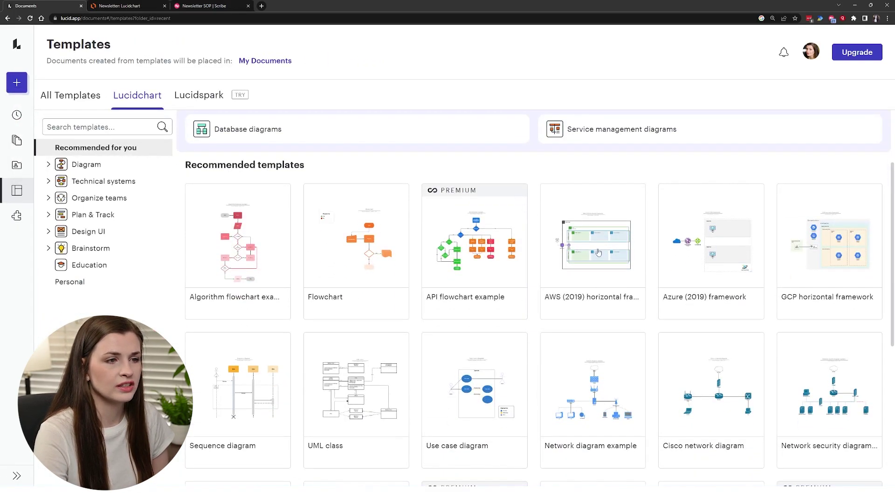
pyautogui.scroll(-1, 578, 359)
pyautogui.scroll(-2, 578, 358)
pyautogui.scroll(-2, 265, 334)
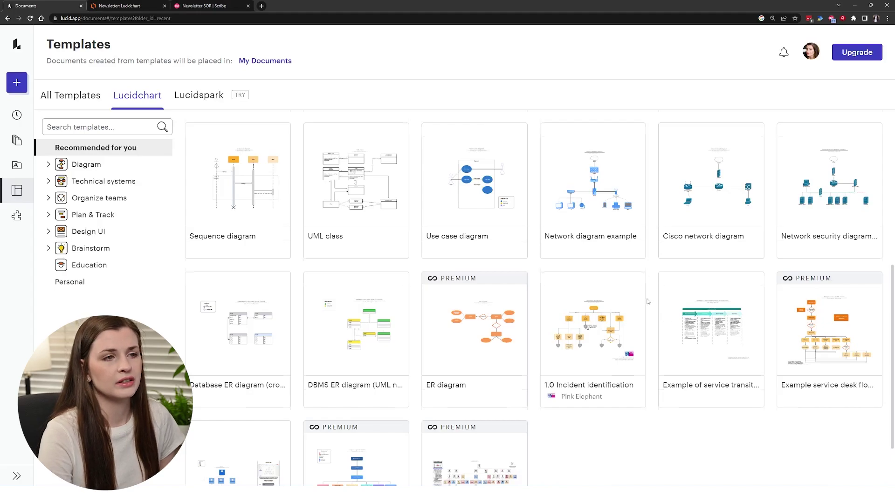
pyautogui.scroll(3, 647, 302)
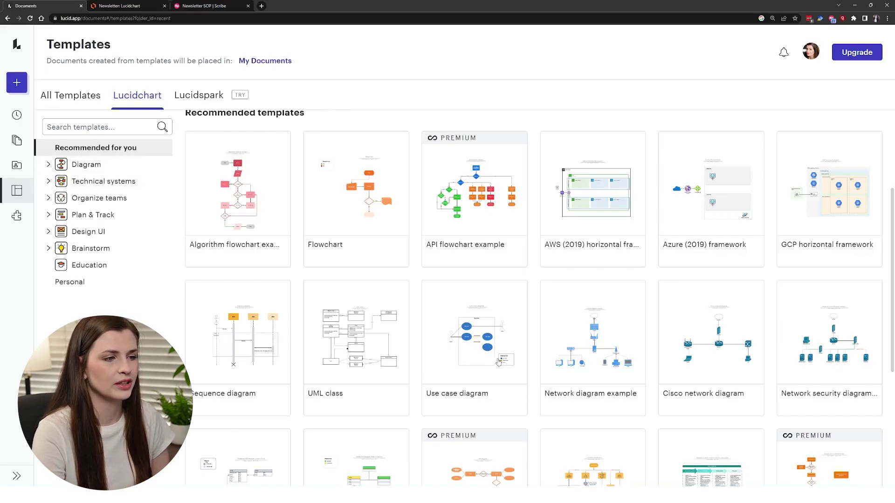
pyautogui.scroll(-2, 497, 360)
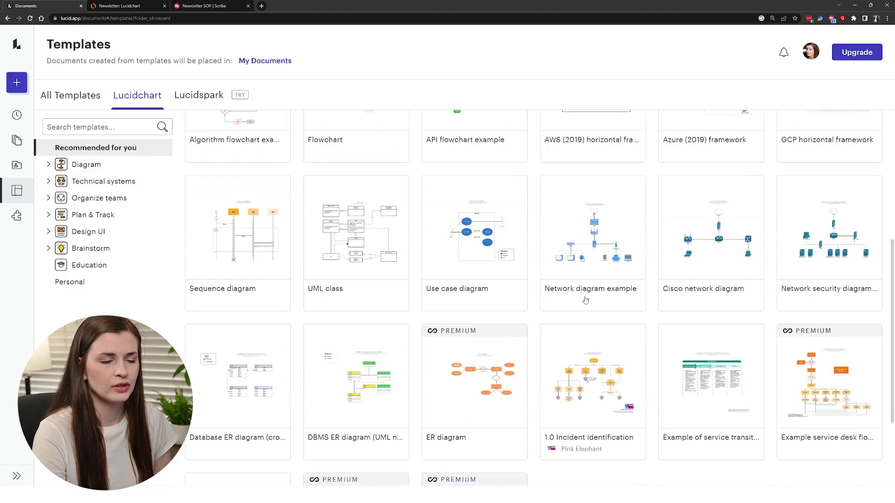
pyautogui.scroll(2, 349, 327)
pyautogui.scroll(2, 349, 327)
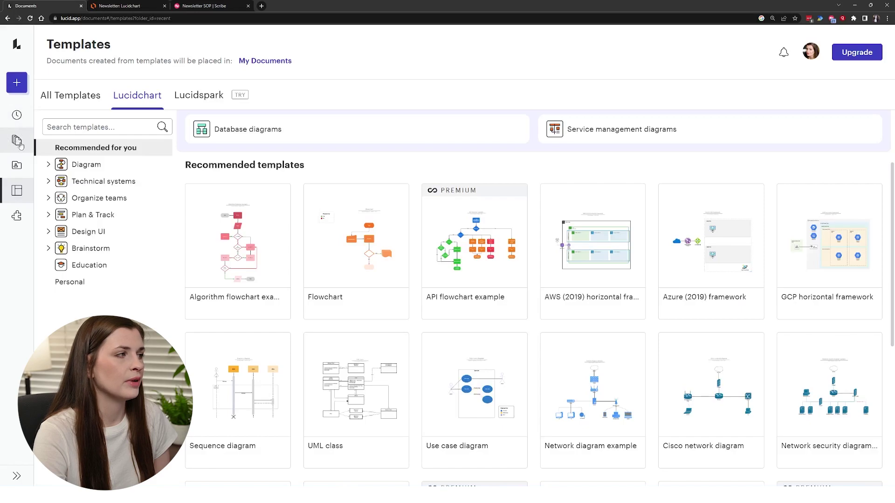
pyautogui.click(17, 141)
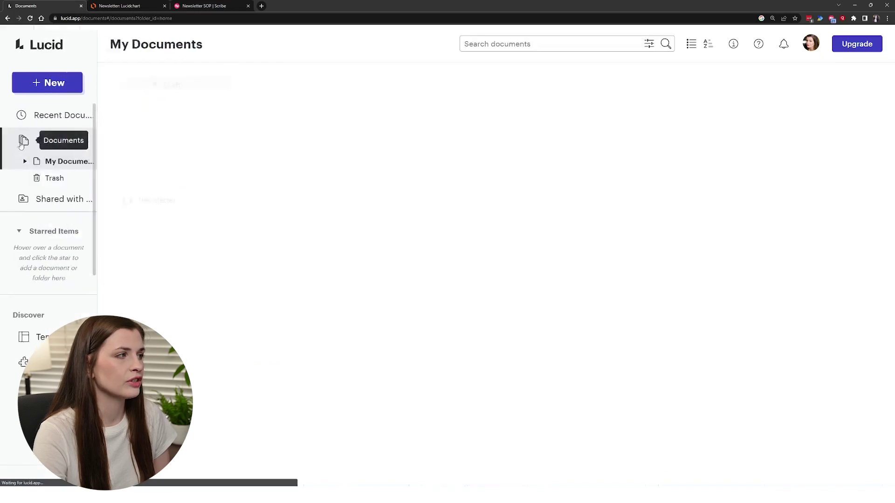
# Step: Reopen the Newsletter flowchart and place a new Terminator shape below Pick a topic
pyautogui.click(119, 6)
pyautogui.scroll(-2, 465, 383)
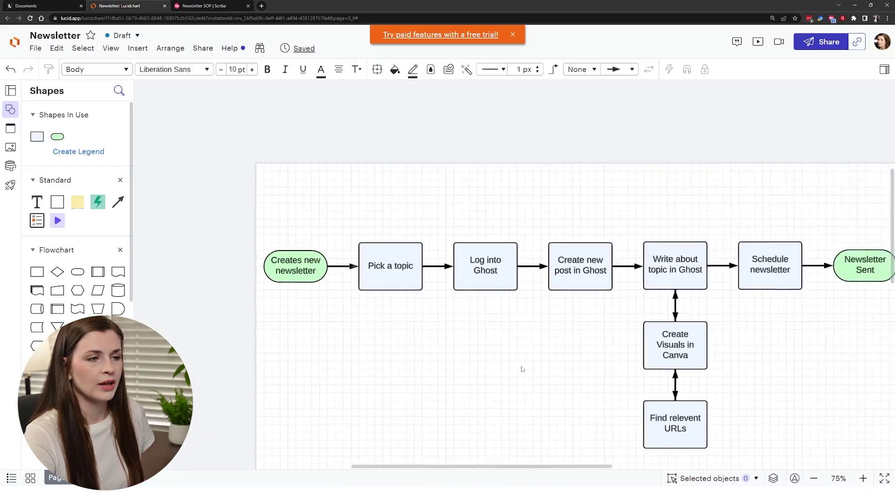
pyautogui.scroll(-3, 529, 368)
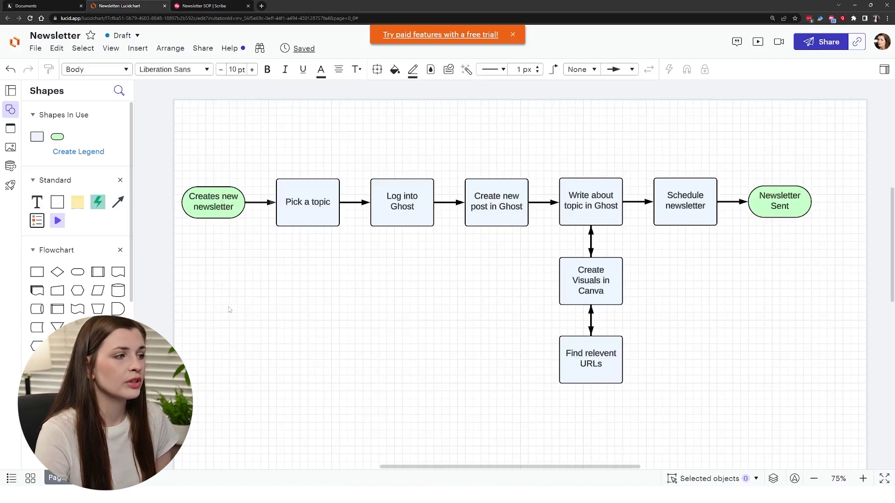
pyautogui.moveTo(78, 272)
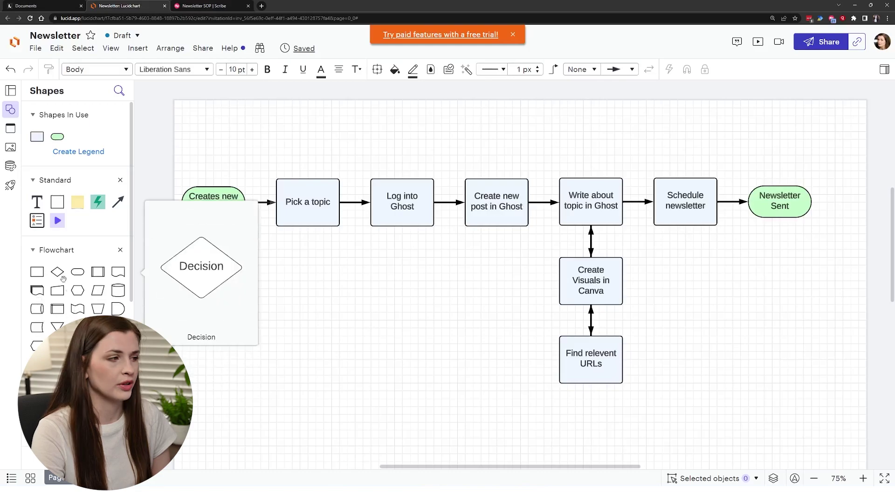
pyautogui.moveTo(77, 272); pyautogui.dragTo(284, 335)
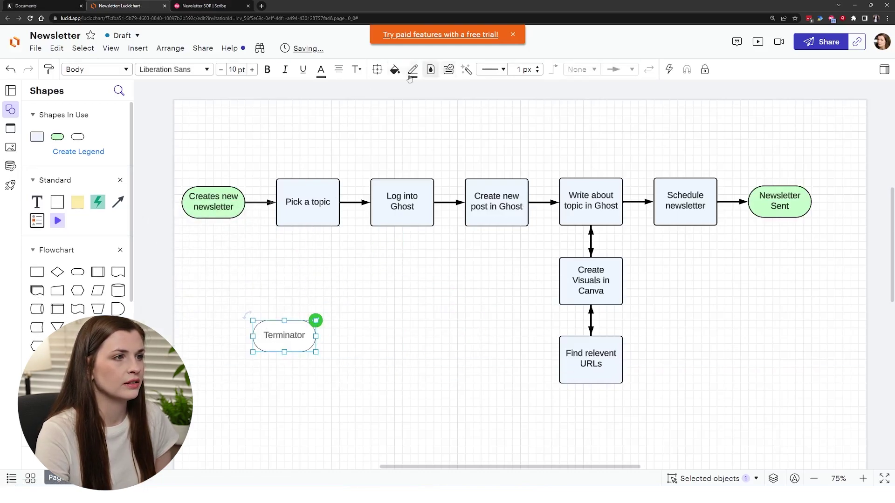
# Step: Remove the green check icon from the new Terminator and nudge it up and left
pyautogui.click(454, 73)
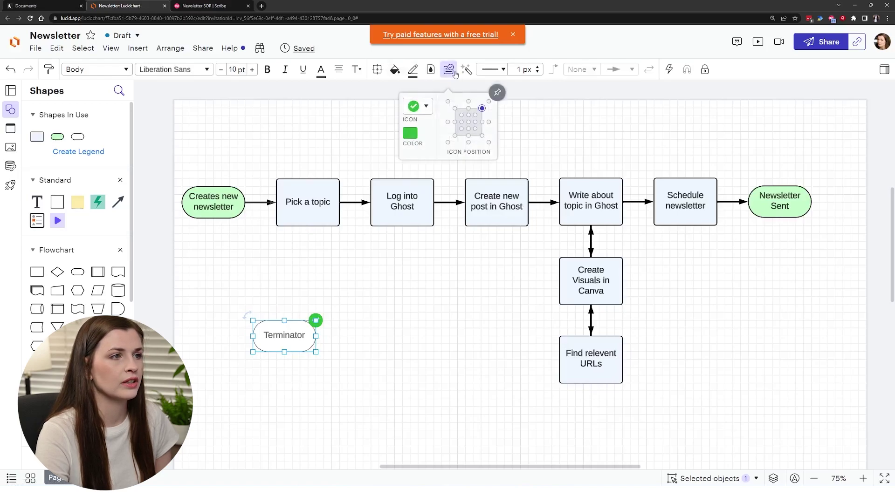
pyautogui.click(414, 106)
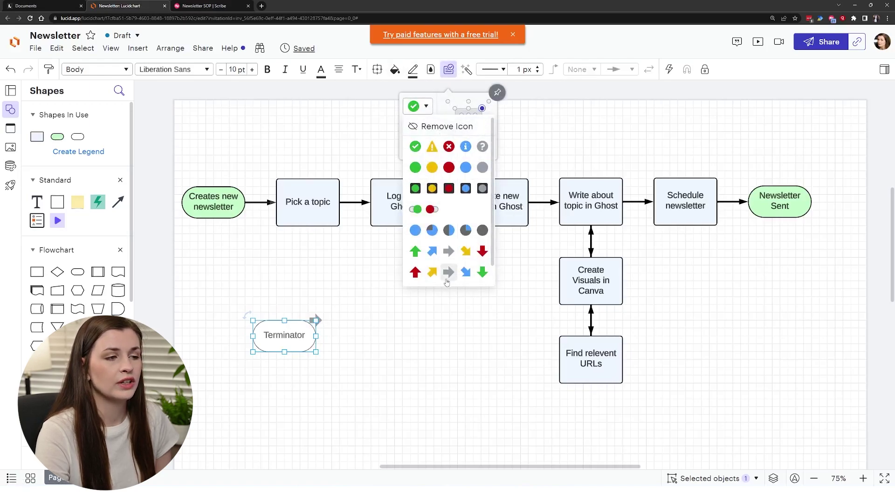
pyautogui.click(439, 127)
pyautogui.moveTo(317, 332); pyautogui.dragTo(270, 324)
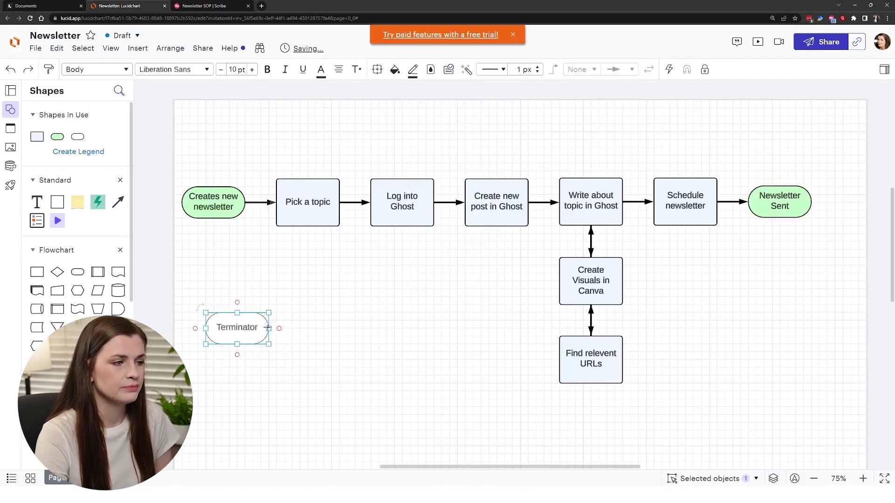
# Step: Chain two connected Process shapes after the Terminator, labelled 'Process 1' and 'Process 2'
pyautogui.moveTo(278, 329); pyautogui.dragTo(300, 329)
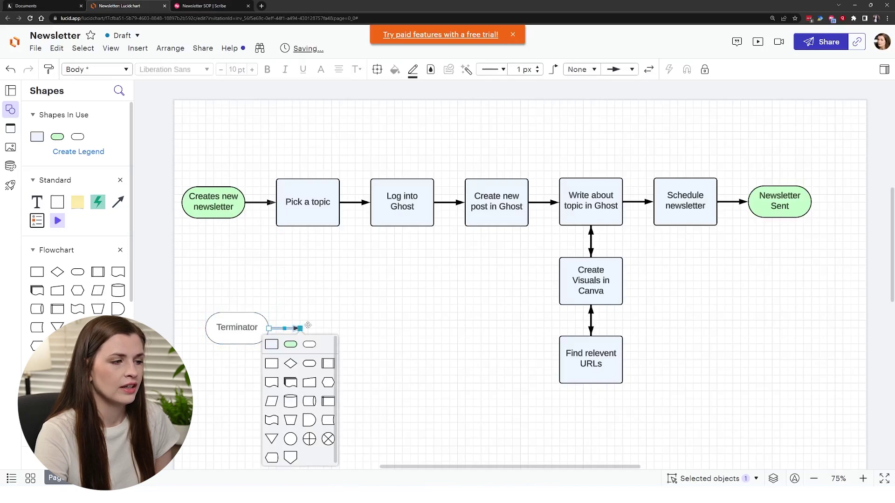
pyautogui.click(272, 345)
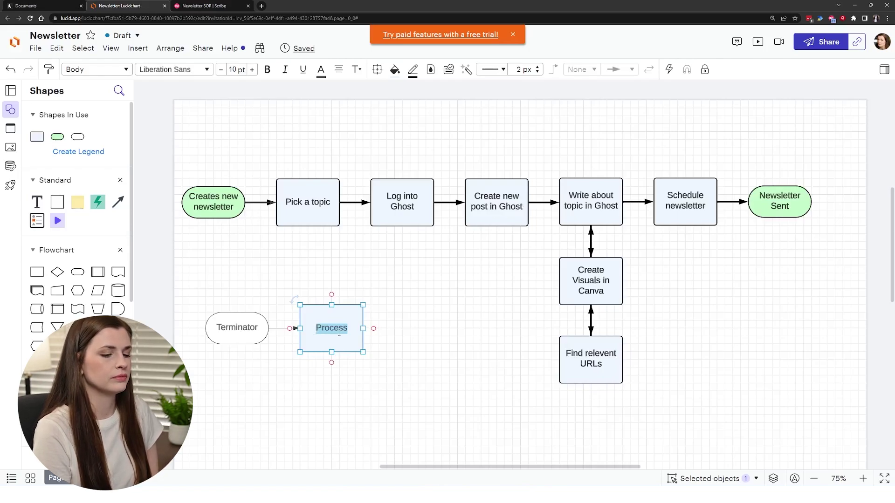
pyautogui.write('Process')
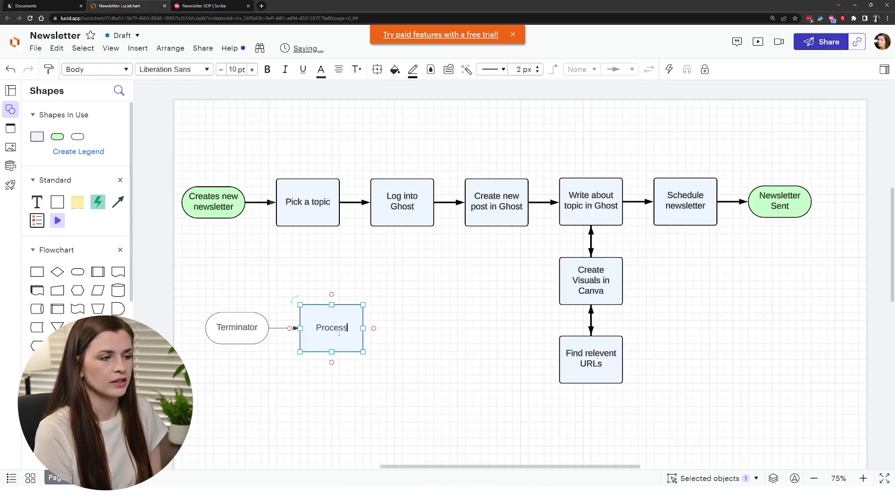
pyautogui.write(' 1')
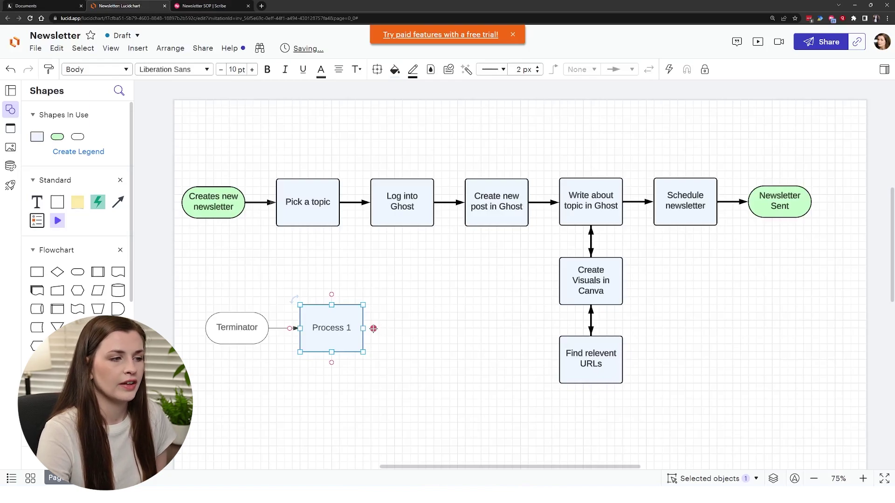
pyautogui.moveTo(374, 328); pyautogui.dragTo(394, 329)
pyautogui.click(366, 344)
pyautogui.write('P')
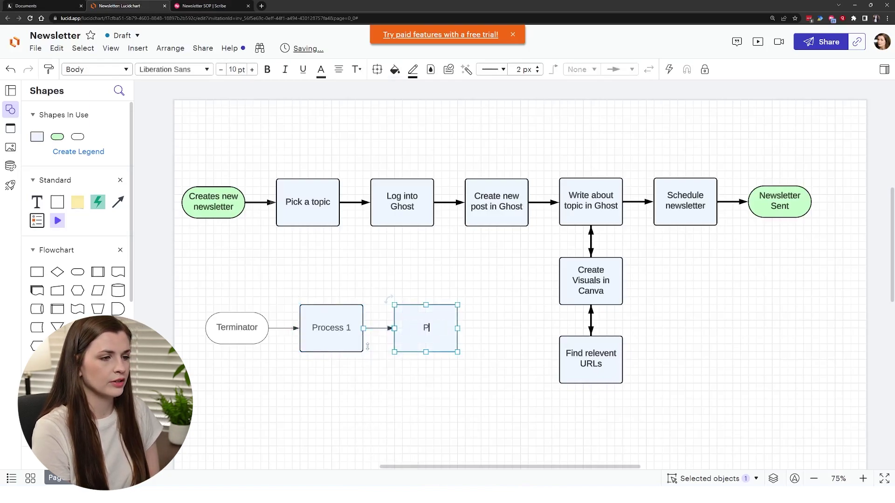
pyautogui.write('rocess 2')
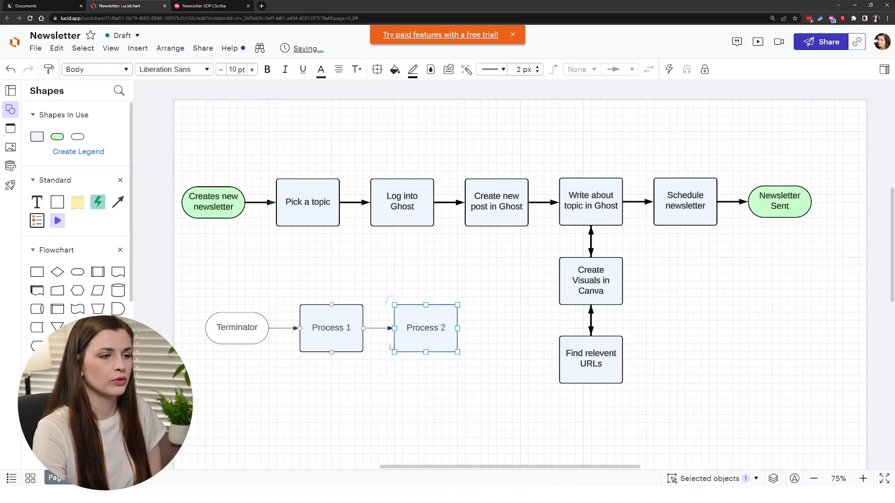
pyautogui.click(356, 303)
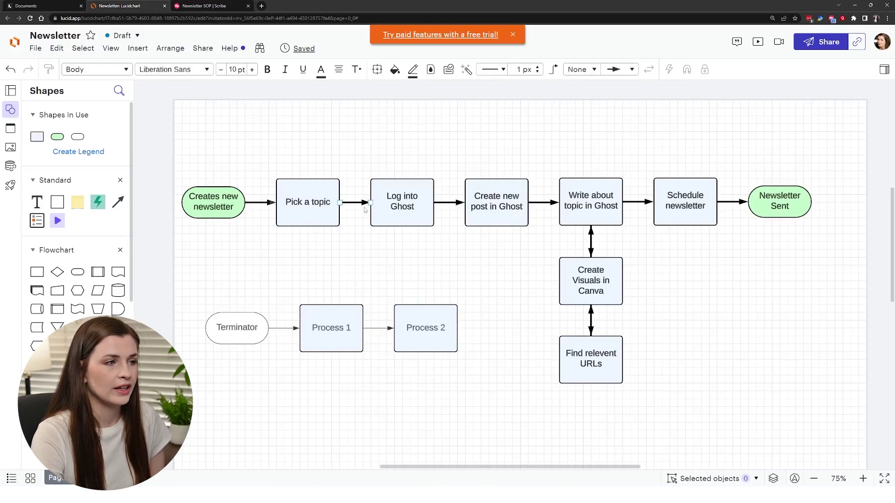
# Step: Select both arrows of the small chain and make them black
pyautogui.click(291, 331)
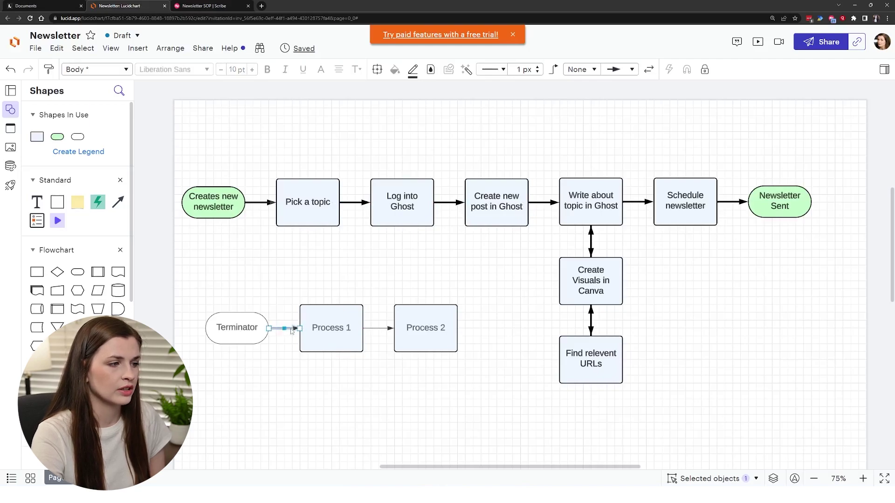
pyautogui.keyDown('shift'); pyautogui.click(382, 330); pyautogui.keyUp('shift')
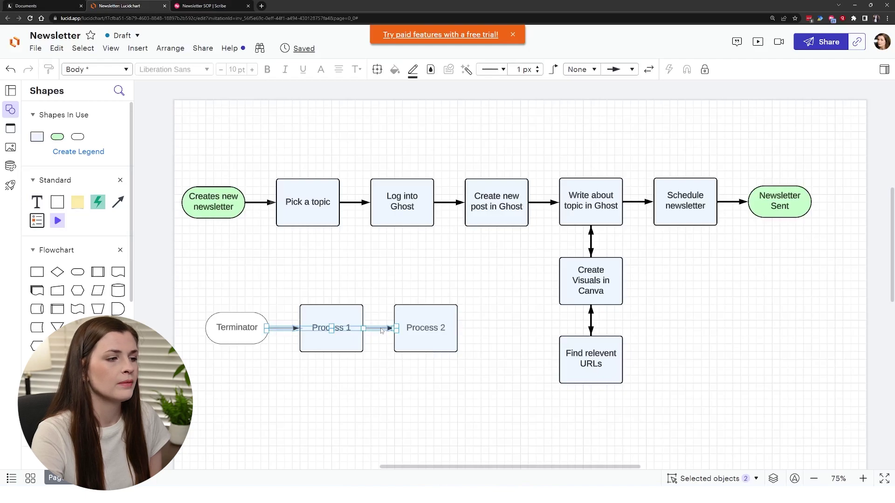
pyautogui.click(414, 71)
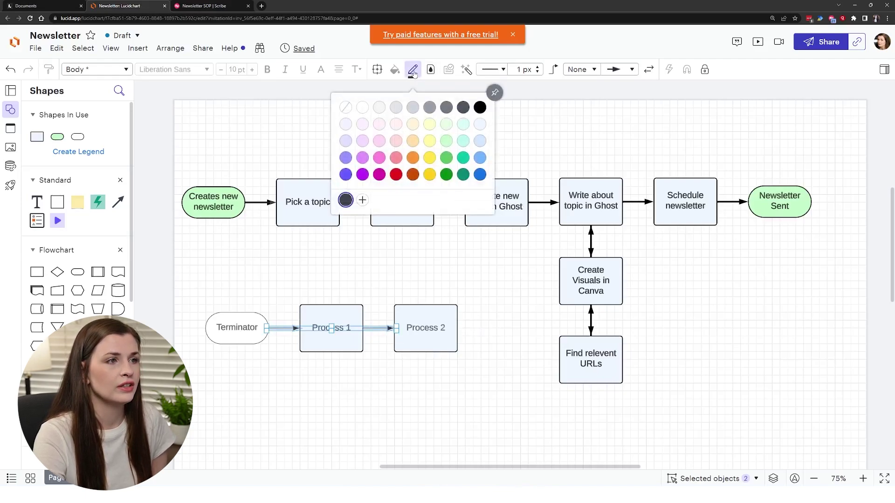
pyautogui.click(485, 107)
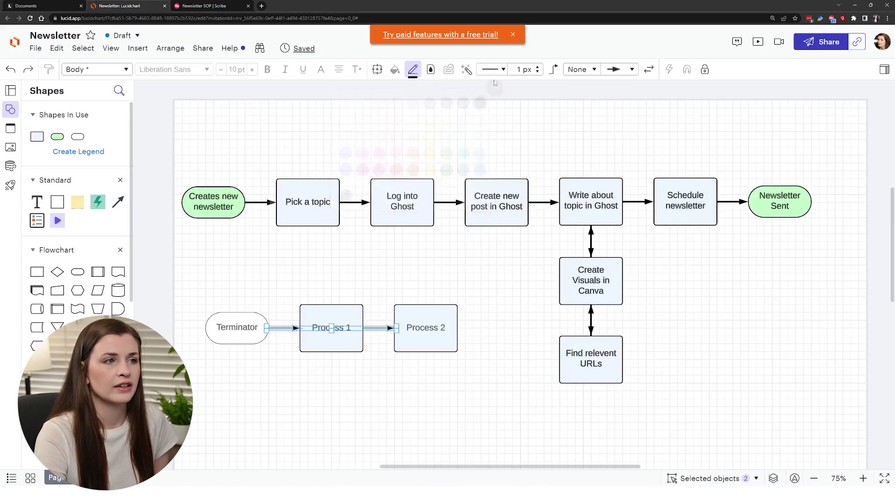
# Step: Try dash-dot and dashed patterns, settle on solid lines, and make both arrows thicker
pyautogui.click(503, 70)
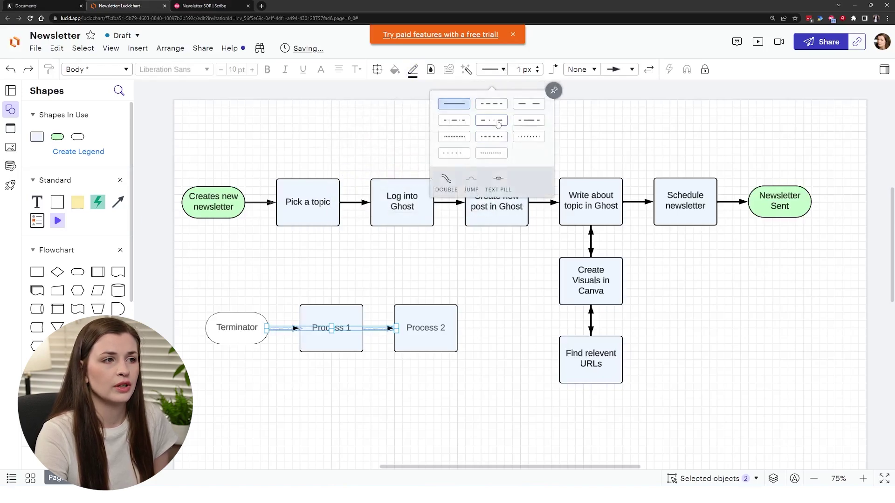
pyautogui.click(492, 120)
pyautogui.click(494, 71)
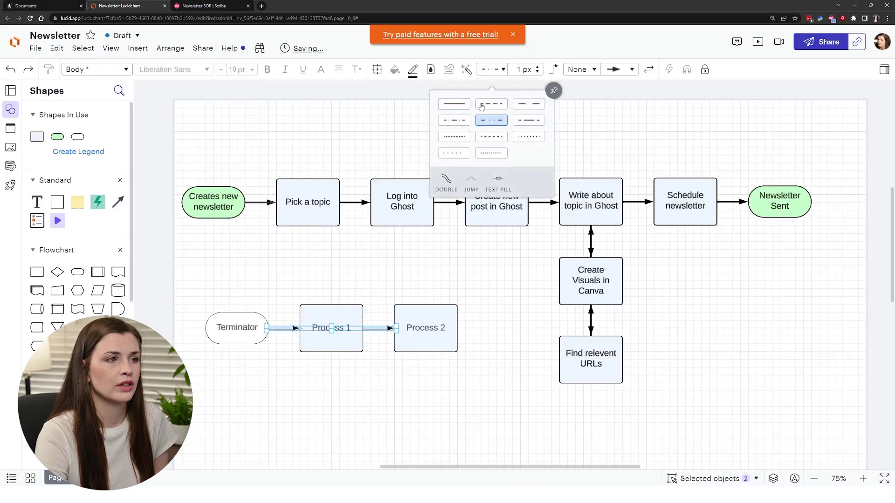
pyautogui.click(505, 108)
pyautogui.click(502, 73)
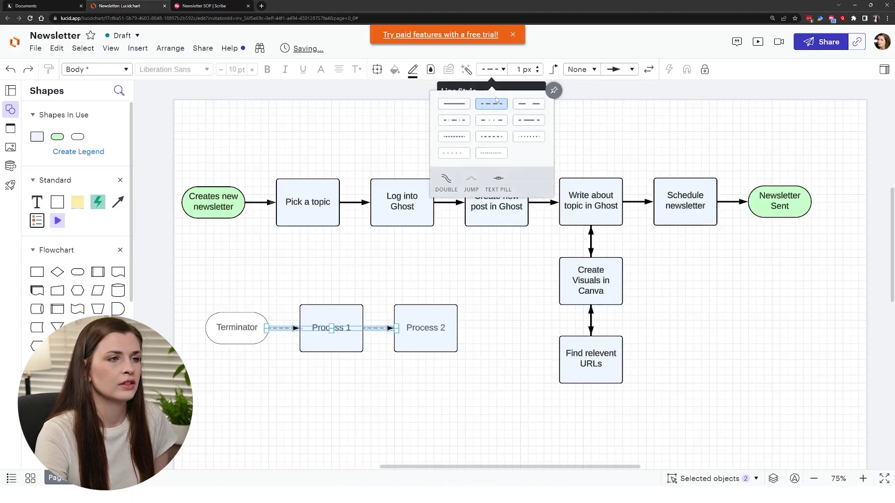
pyautogui.click(454, 106)
pyautogui.click(538, 70)
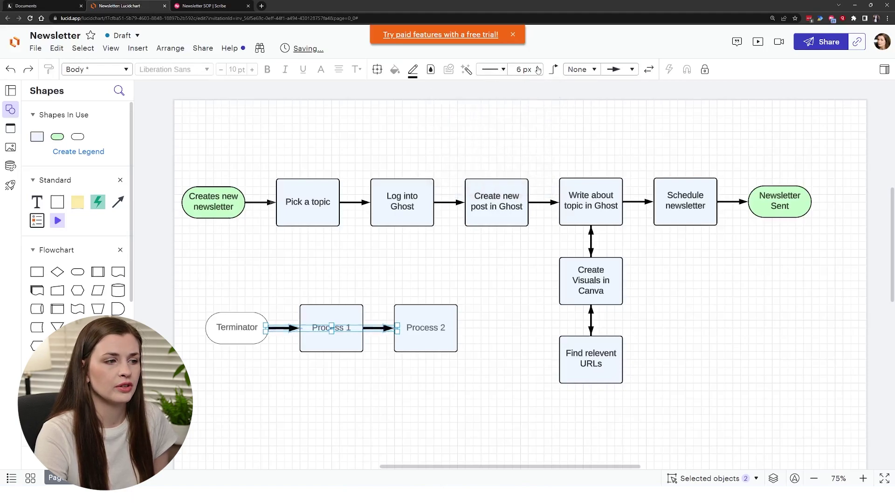
pyautogui.click(433, 373)
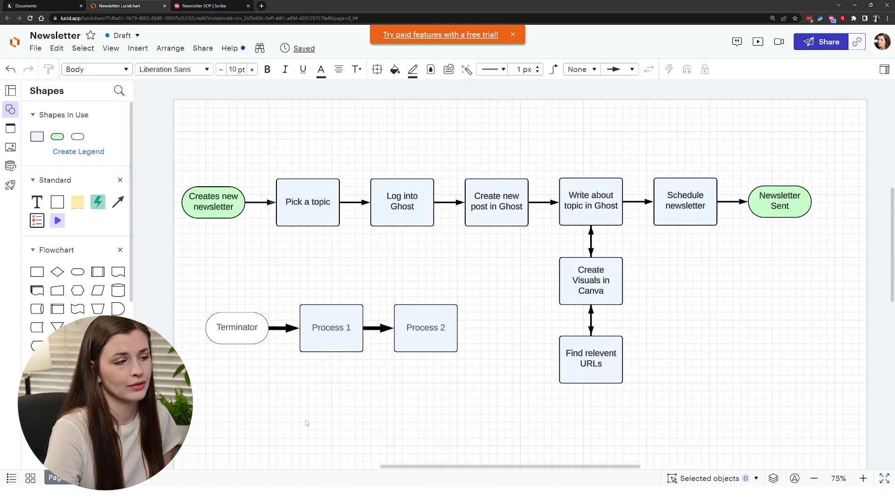
pyautogui.click(248, 339)
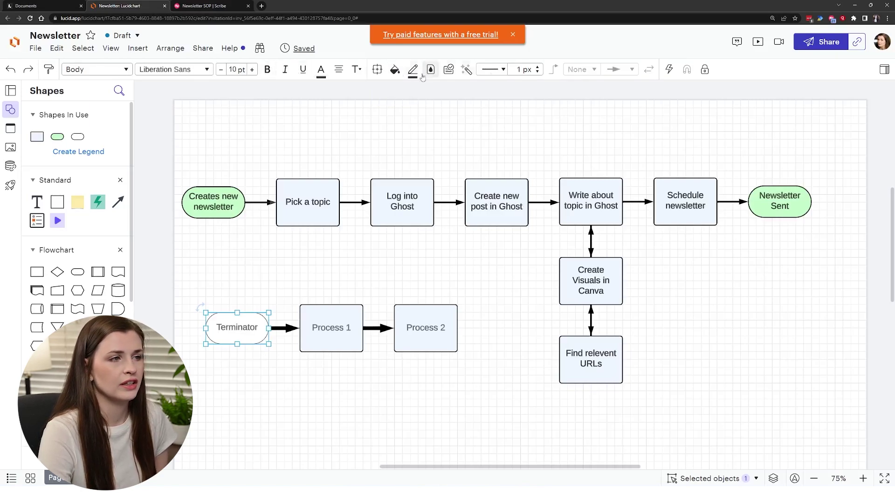
# Step: Delete the Terminator, Process 1, Process 2 and their arrows, then select the whole newsletter flowchart
pyautogui.moveTo(226, 287); pyautogui.dragTo(482, 397)
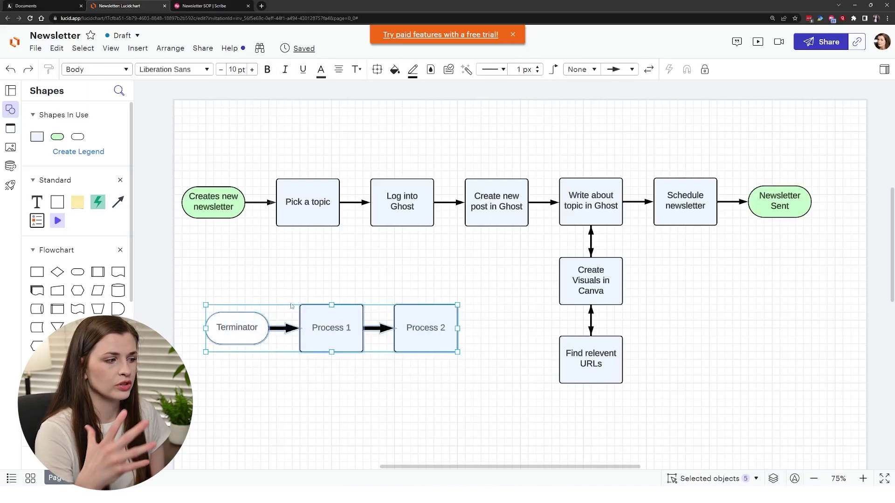
pyautogui.press('Delete')
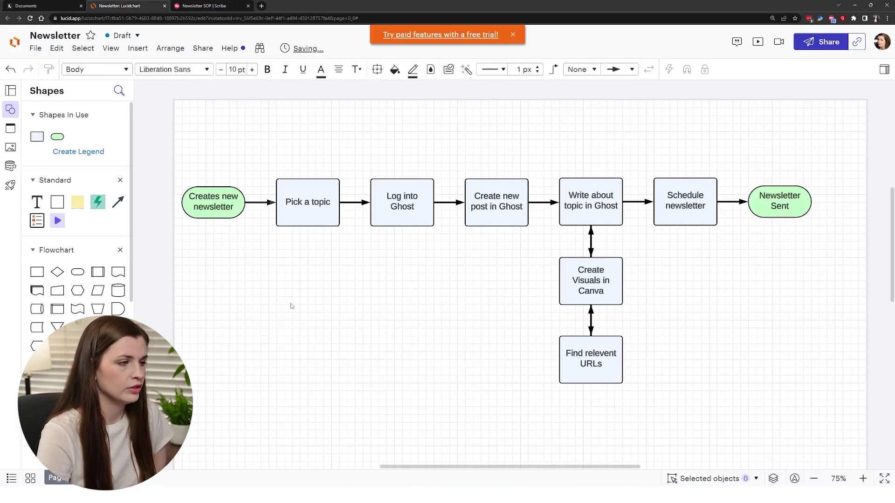
pyautogui.scroll(-4, 77, 210)
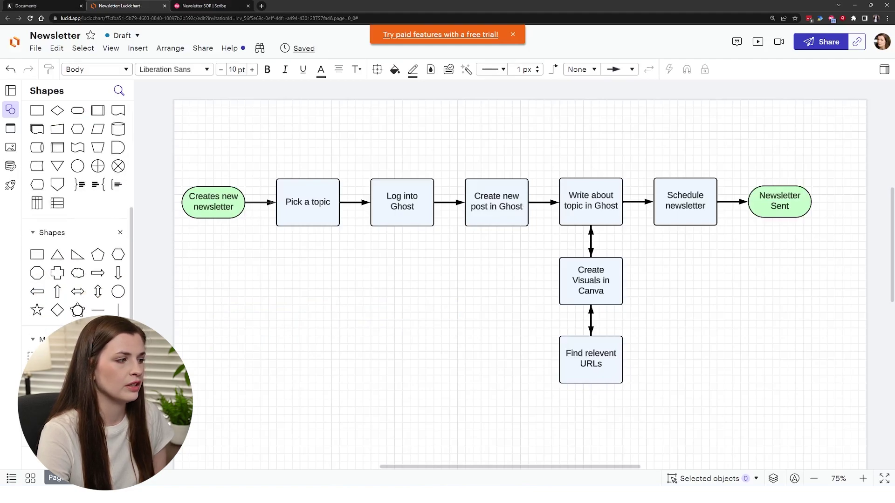
pyautogui.scroll(5, 77, 209)
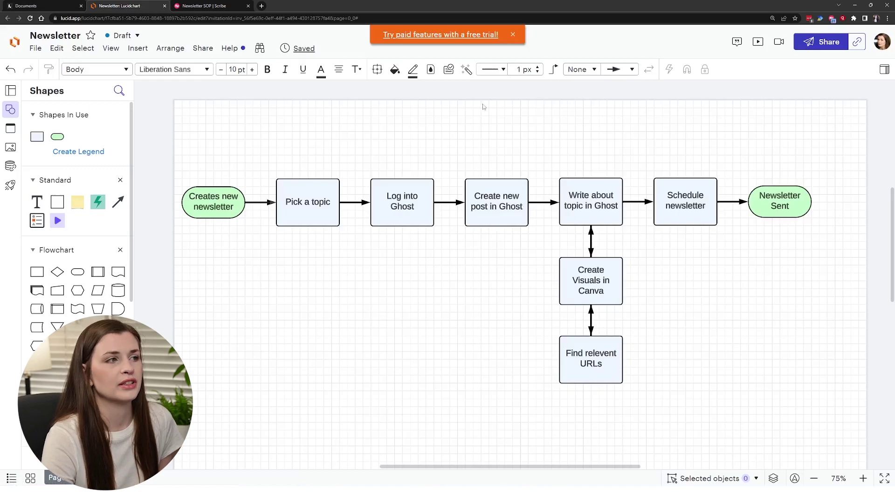
pyautogui.moveTo(179, 153); pyautogui.dragTo(832, 418)
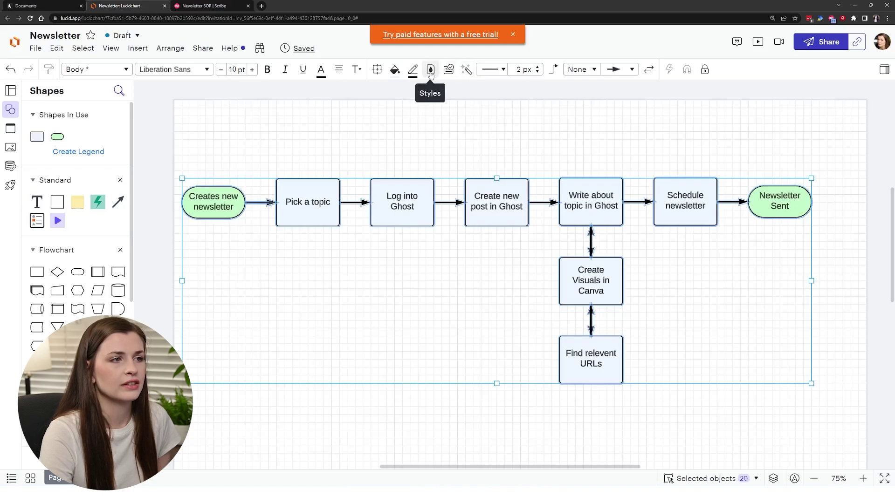
pyautogui.click(431, 71)
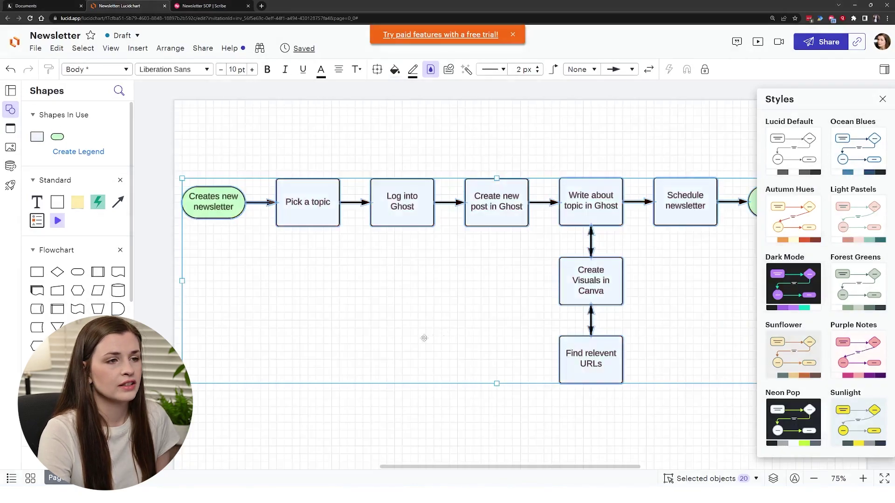
pyautogui.click(422, 341)
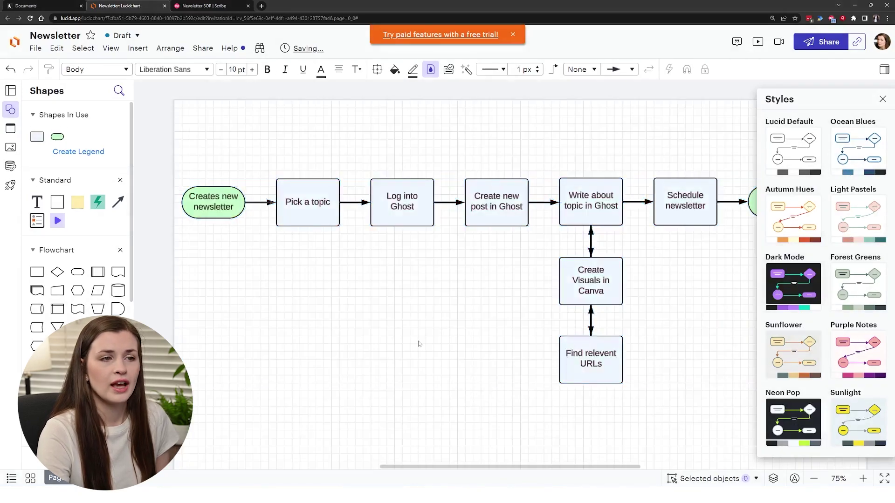
pyautogui.click(882, 99)
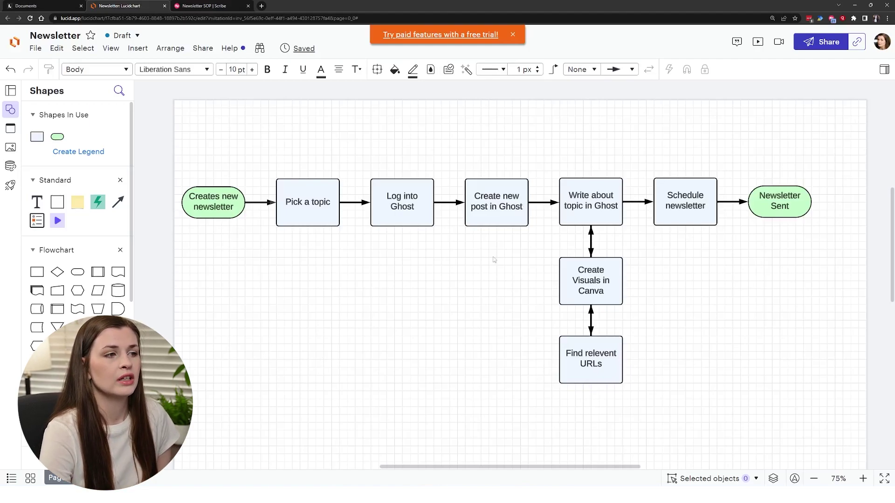
pyautogui.click(404, 203)
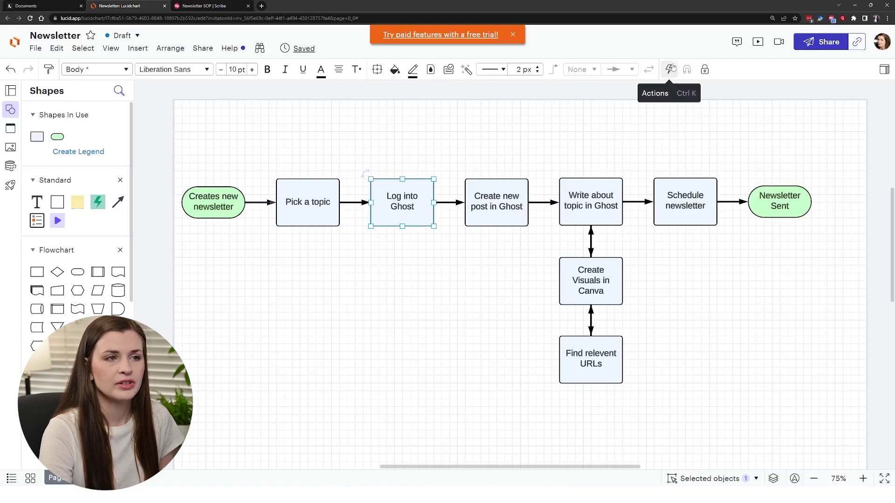
pyautogui.click(670, 69)
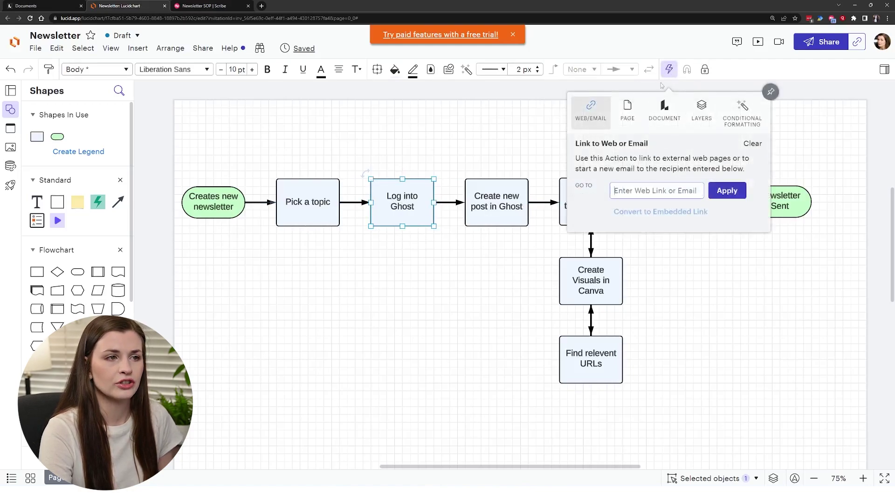
pyautogui.click(658, 192)
pyautogui.write('i')
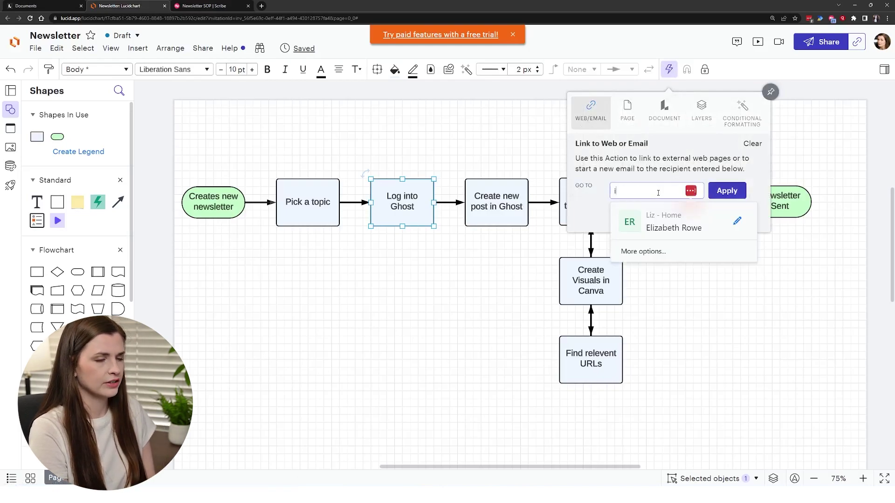
pyautogui.write('tsjustl')
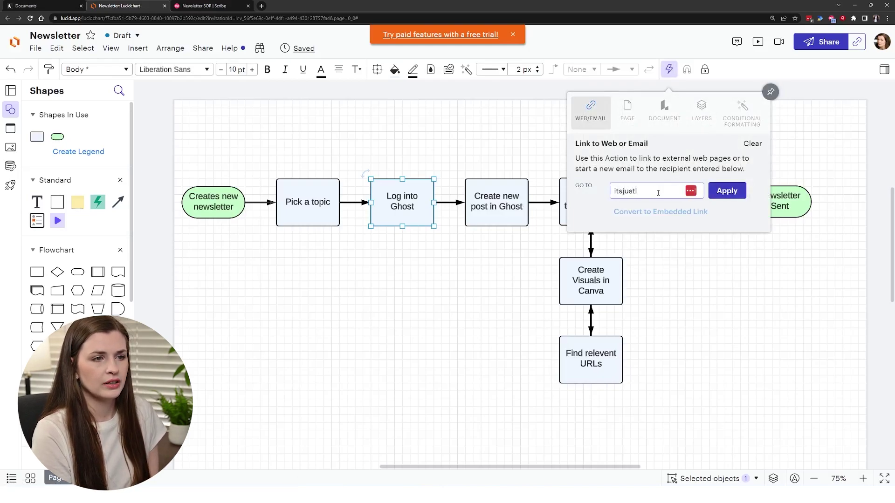
pyautogui.write('iz.org')
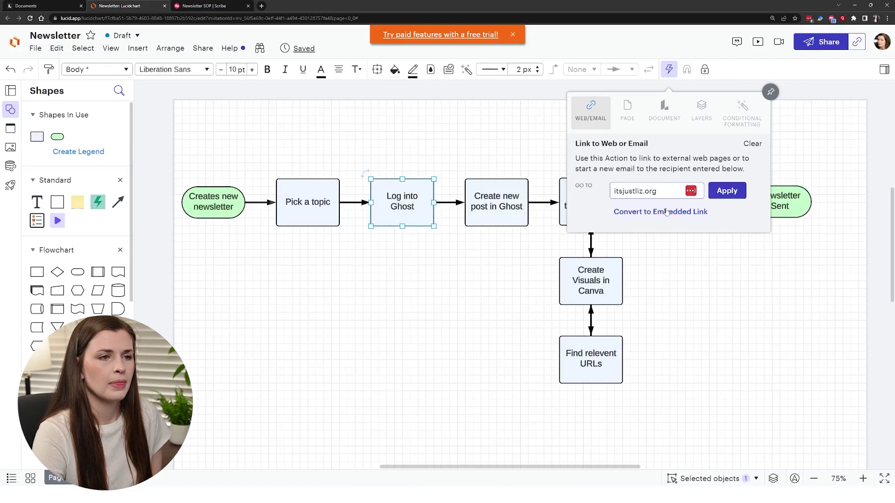
pyautogui.click(660, 212)
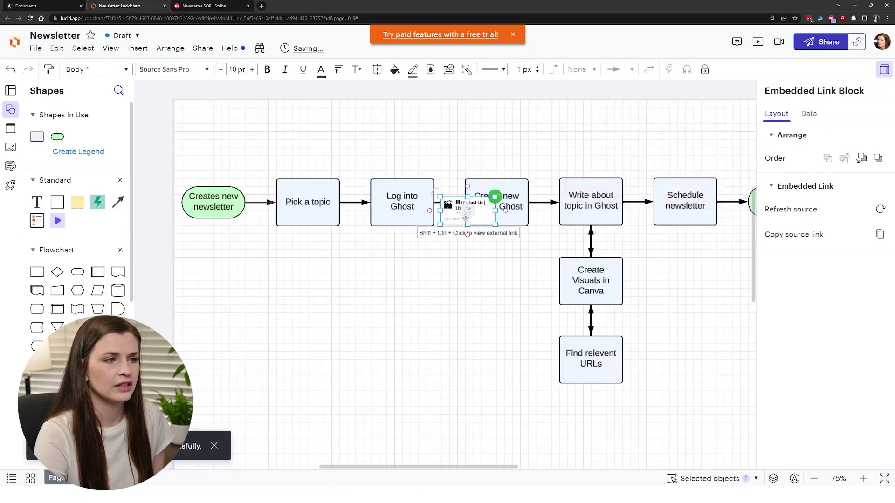
pyautogui.moveTo(478, 214); pyautogui.dragTo(410, 307)
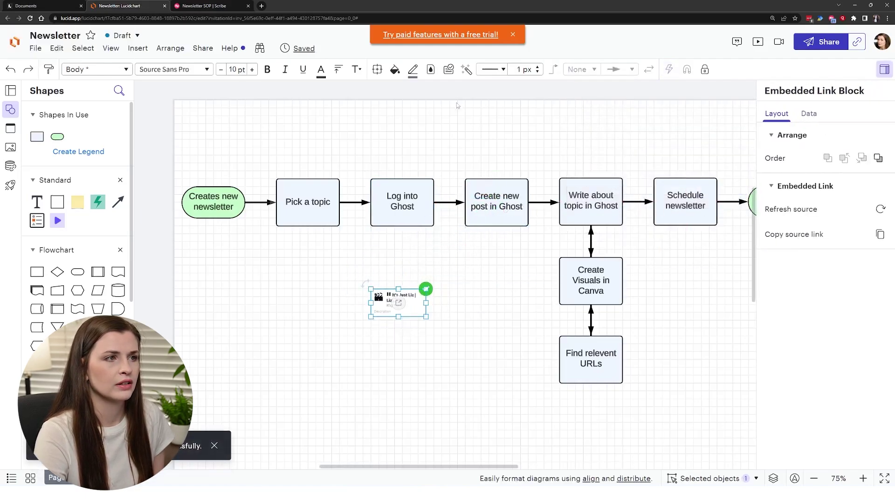
pyautogui.click(448, 69)
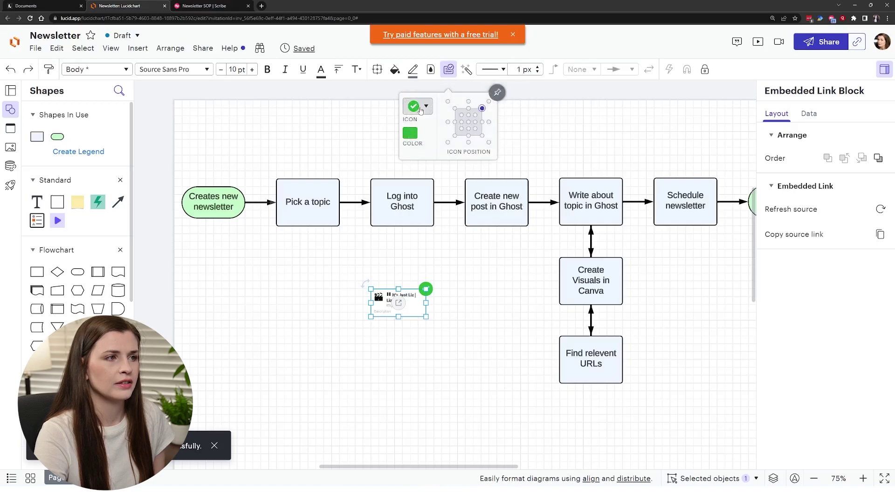
pyautogui.click(417, 106)
pyautogui.click(410, 254)
pyautogui.moveTo(413, 311); pyautogui.dragTo(591, 133)
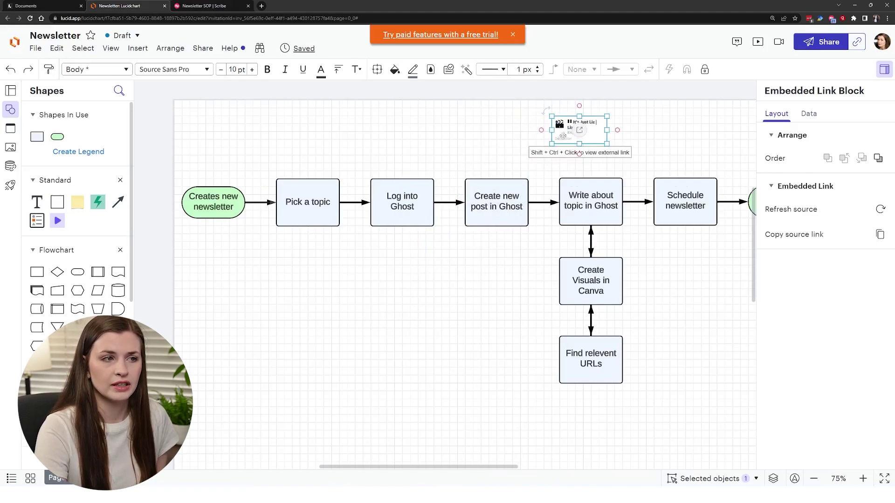
pyautogui.press('Delete')
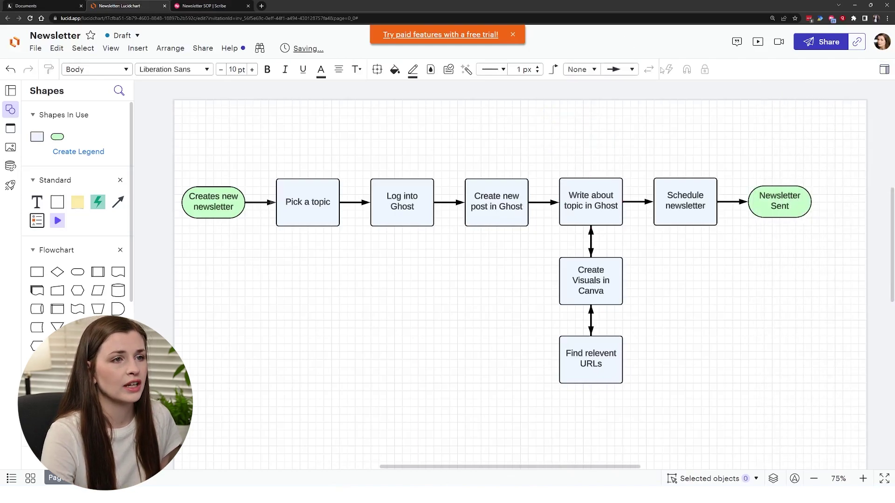
# Step: From Log into Ghost, start a conditional formatting rule with Data Source Shape type and condition Is
pyautogui.click(431, 208)
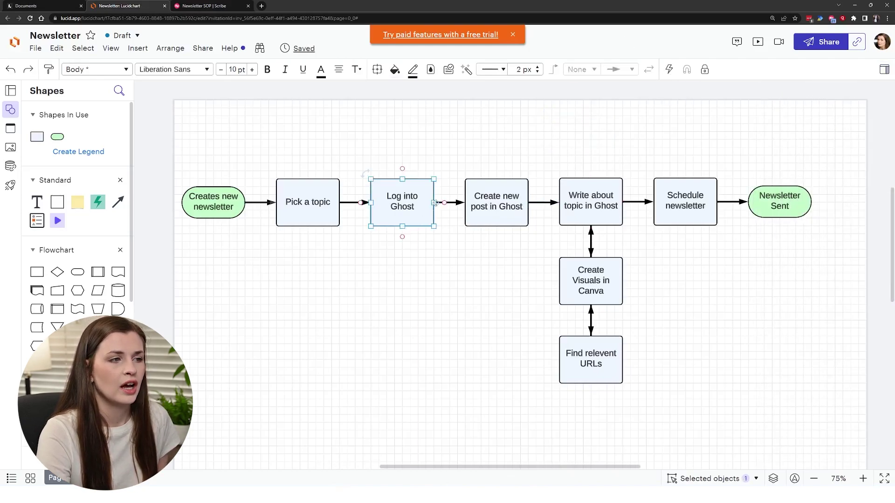
pyautogui.click(467, 71)
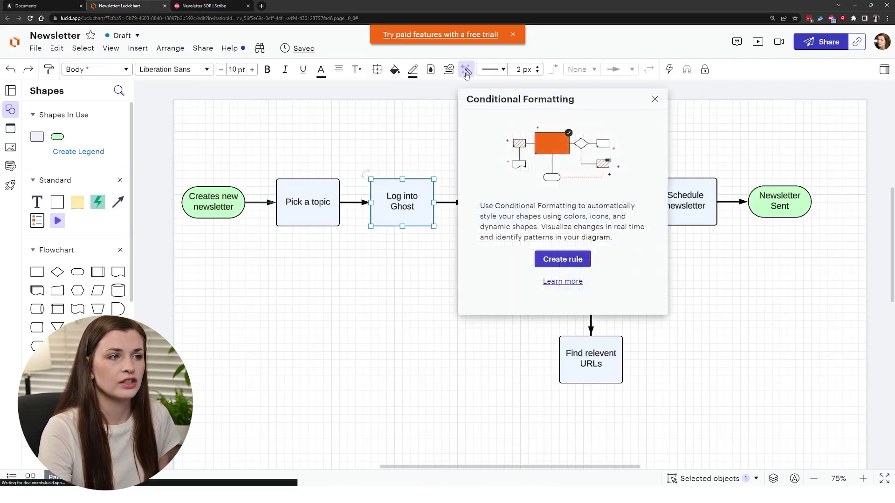
pyautogui.click(572, 259)
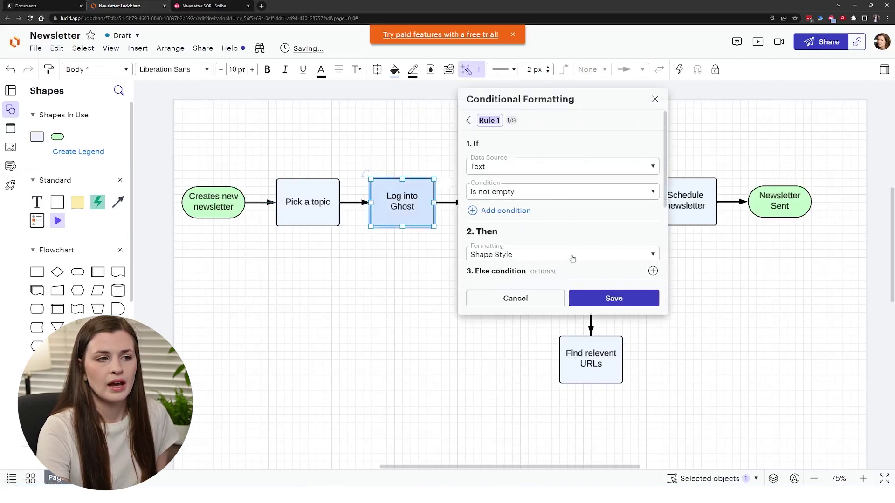
pyautogui.click(494, 167)
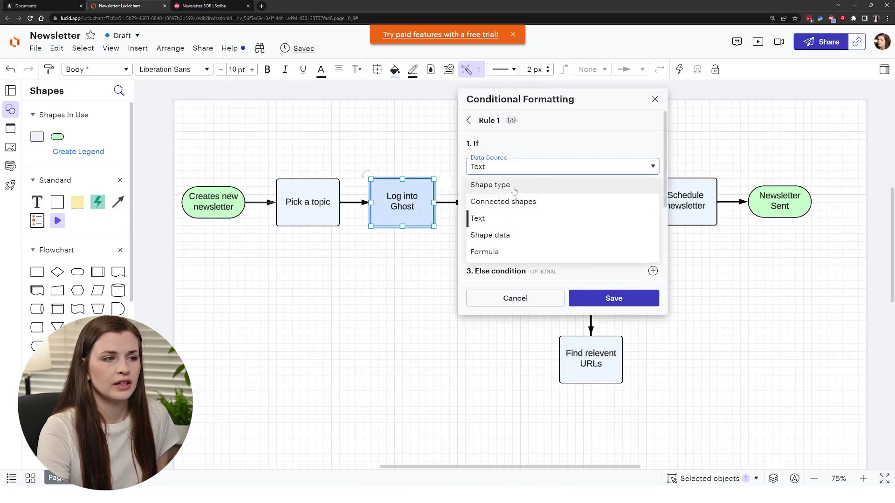
pyautogui.click(514, 189)
pyautogui.click(511, 193)
pyautogui.click(511, 214)
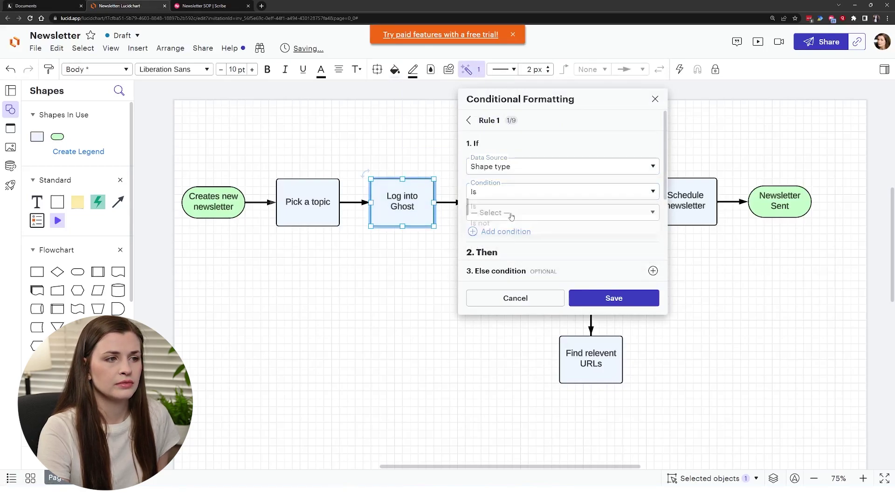
# Step: Make the rule match Process shapes with a light blue fill, and save it
pyautogui.click(511, 215)
pyautogui.scroll(-5, 509, 252)
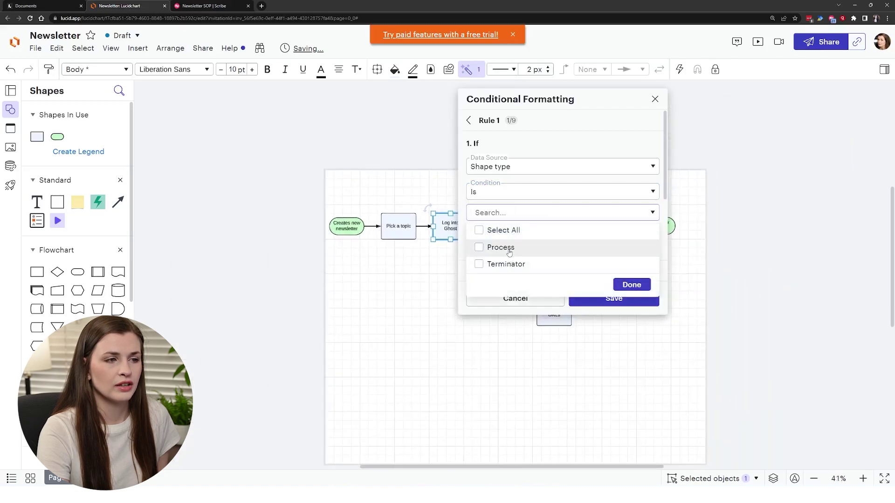
pyautogui.click(478, 248)
pyautogui.press('Escape')
pyautogui.scroll(-3, 508, 216)
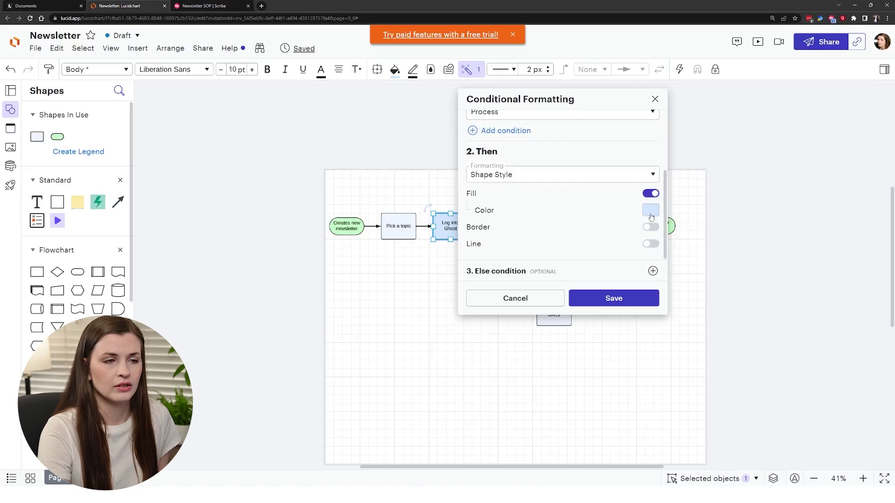
pyautogui.scroll(2, 631, 236)
pyautogui.scroll(-2, 631, 235)
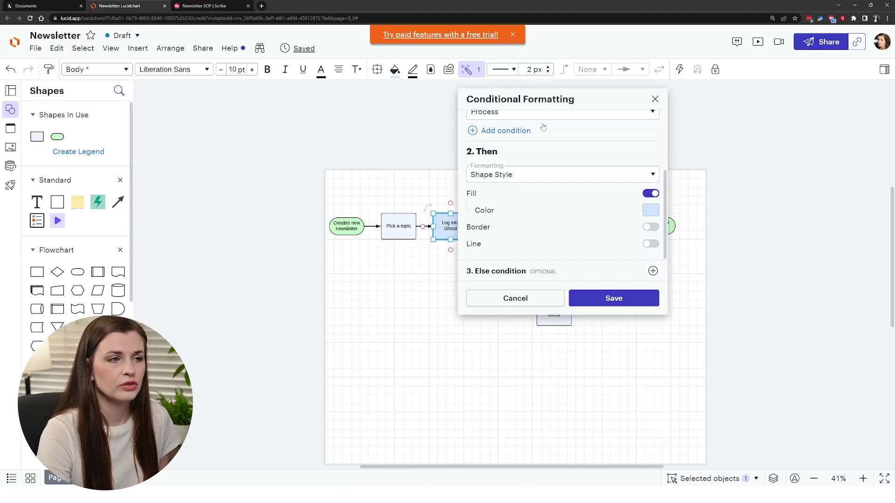
pyautogui.click(655, 100)
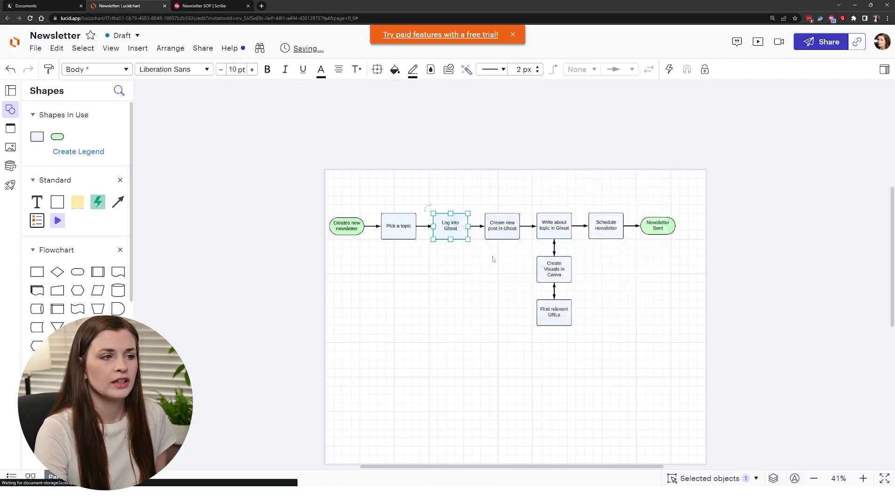
pyautogui.click(494, 258)
pyautogui.scroll(5, 500, 374)
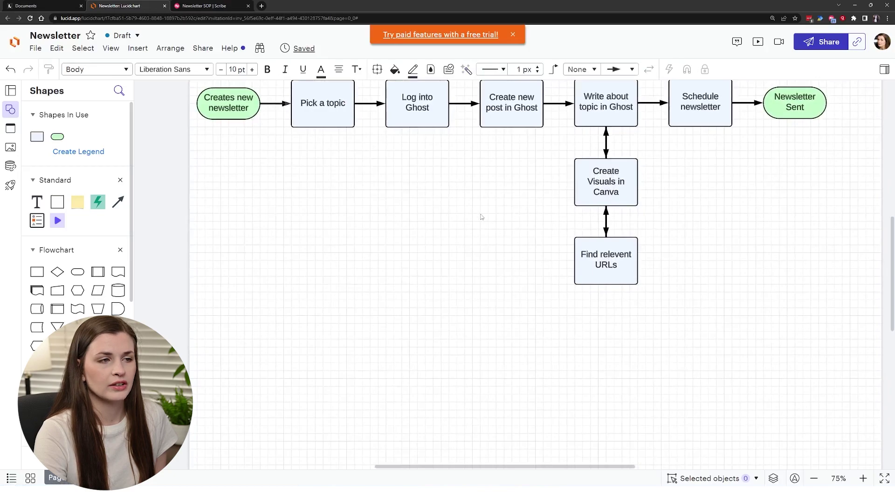
pyautogui.scroll(3, 481, 204)
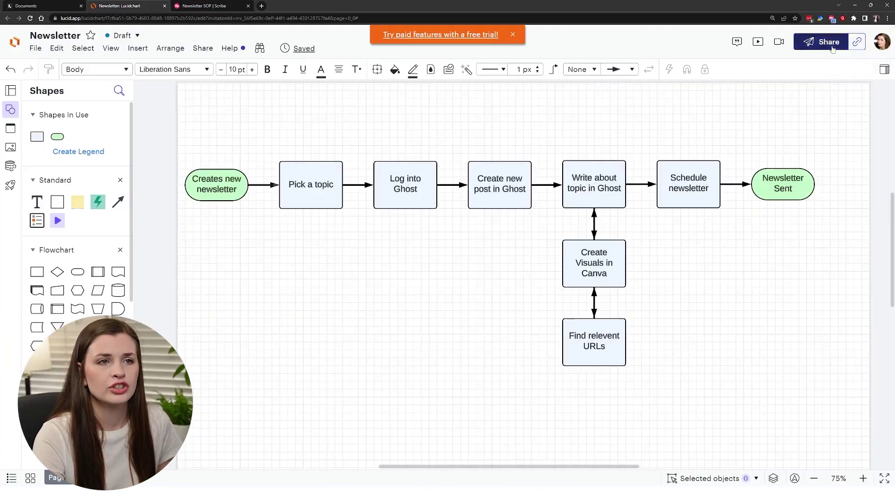
pyautogui.click(833, 46)
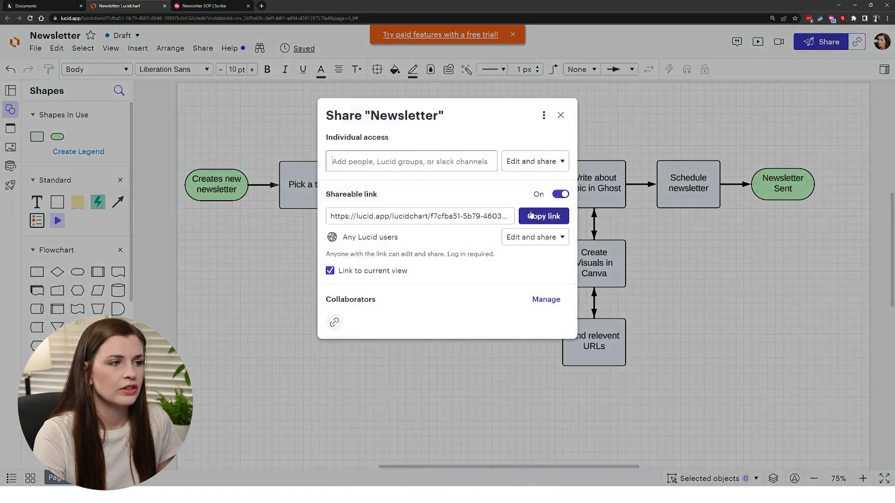
pyautogui.click(538, 239)
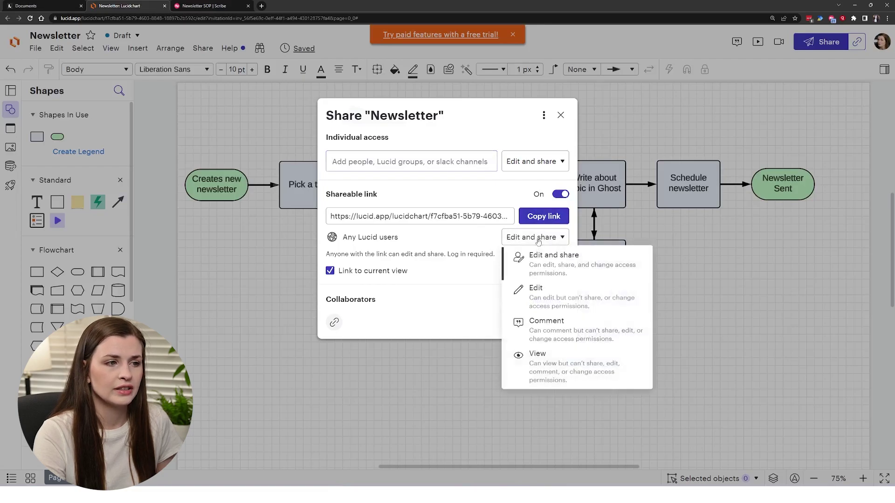
pyautogui.click(535, 239)
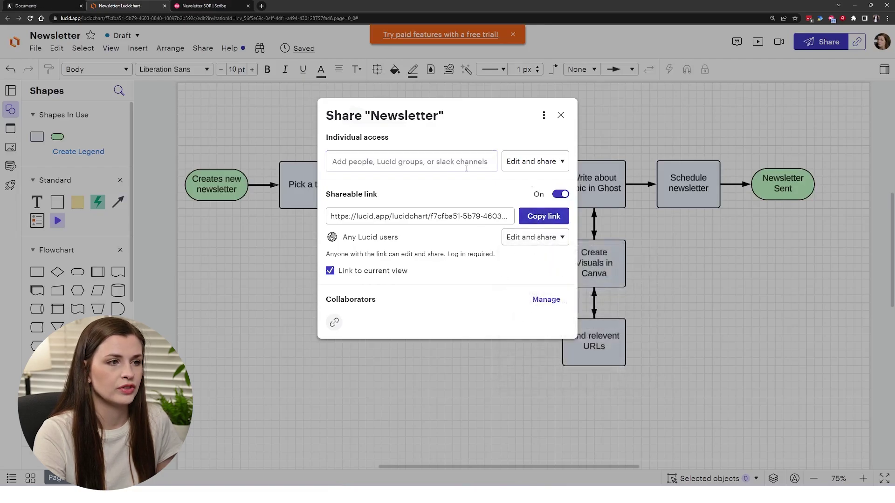
pyautogui.click(386, 160)
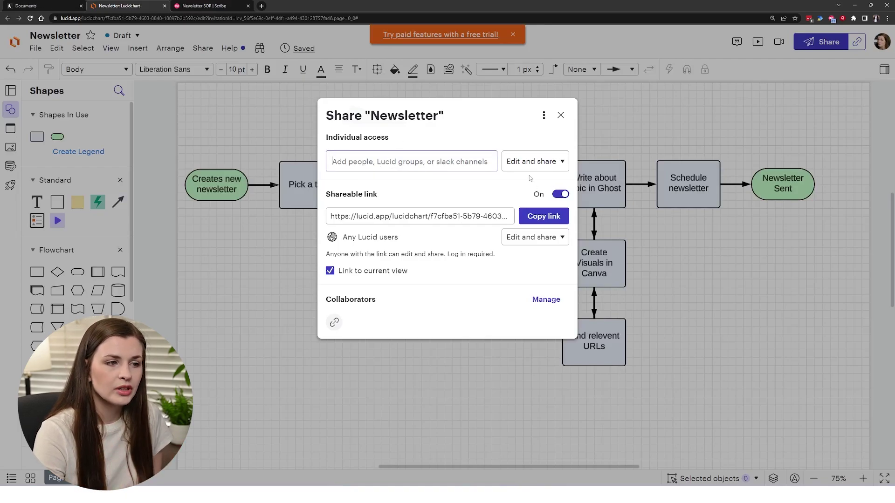
pyautogui.click(561, 116)
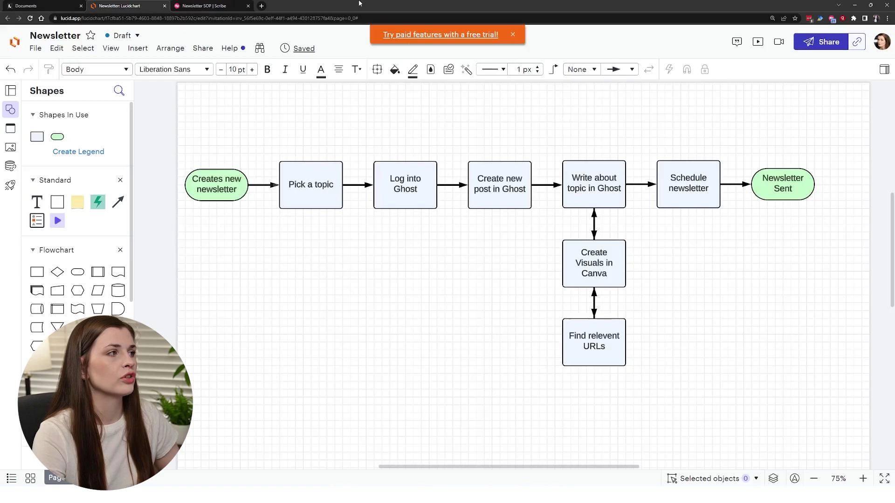
pyautogui.click(40, 52)
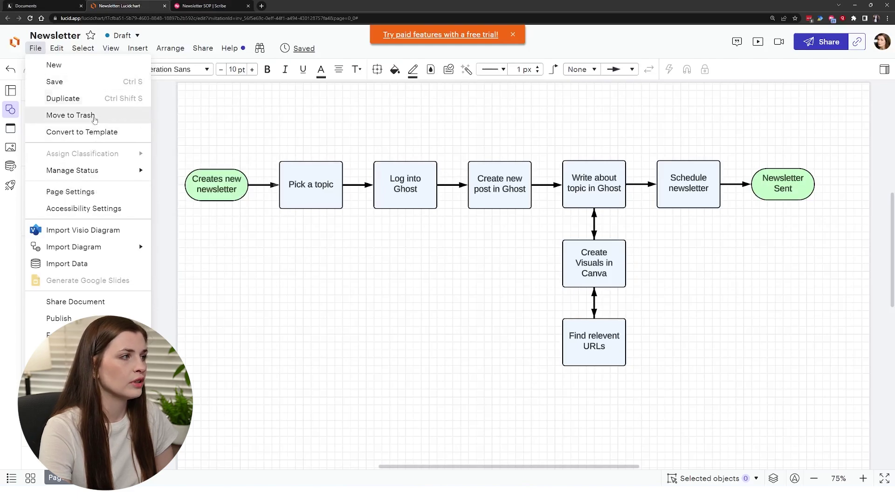
pyautogui.moveTo(70, 335)
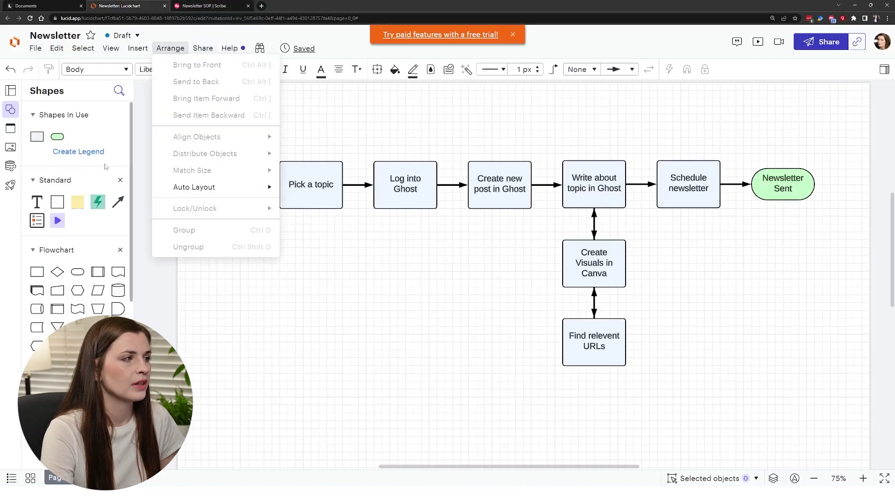
# Step: Review the Import Diagram options for Visio, Omnigraffle, Gliffy and Draw.io files
pyautogui.moveTo(111, 48)
pyautogui.moveTo(35, 48)
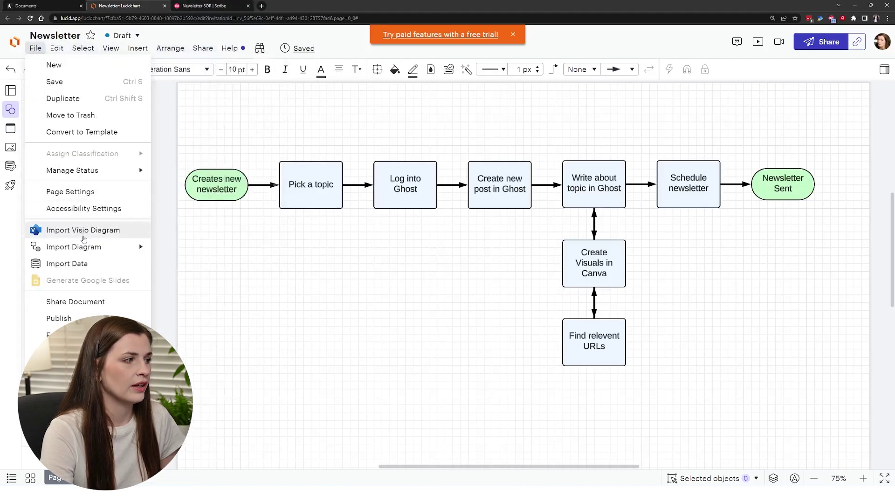
pyautogui.moveTo(87, 247)
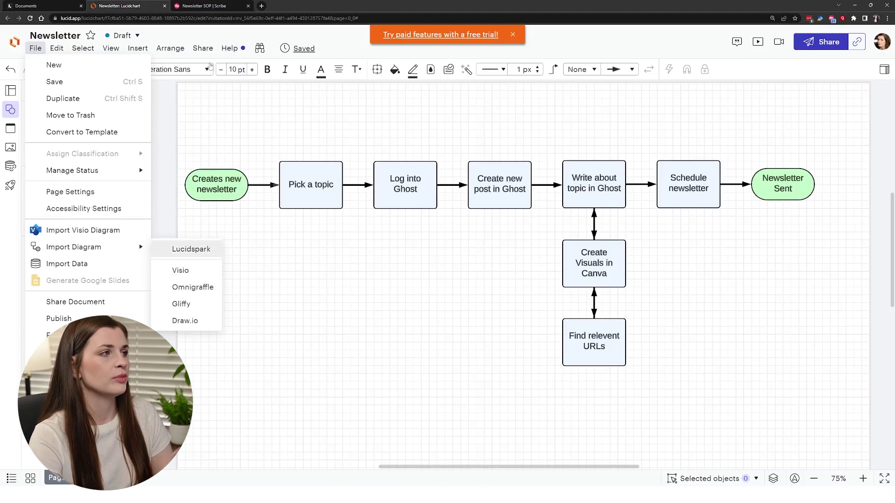
pyautogui.moveTo(197, 49)
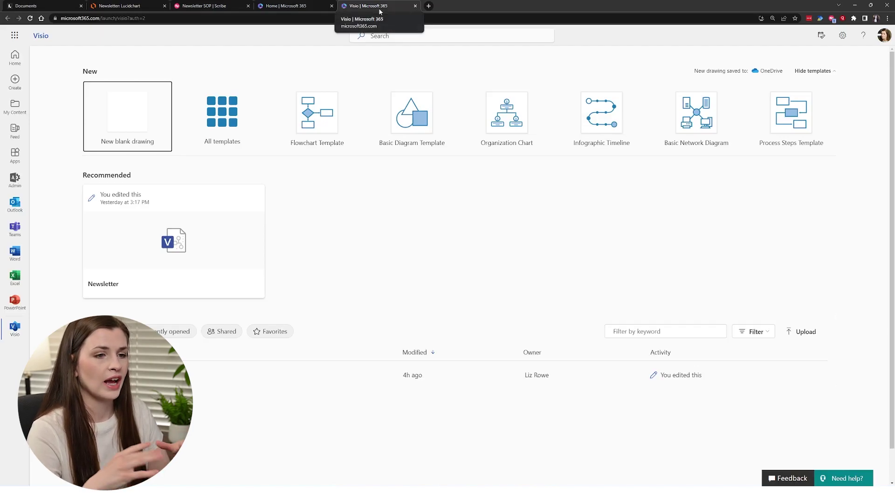
# Step: Search Microsoft 365 for 'visio', then open the recent Newsletter drawing from Home
pyautogui.click(385, 37)
pyautogui.write('visio')
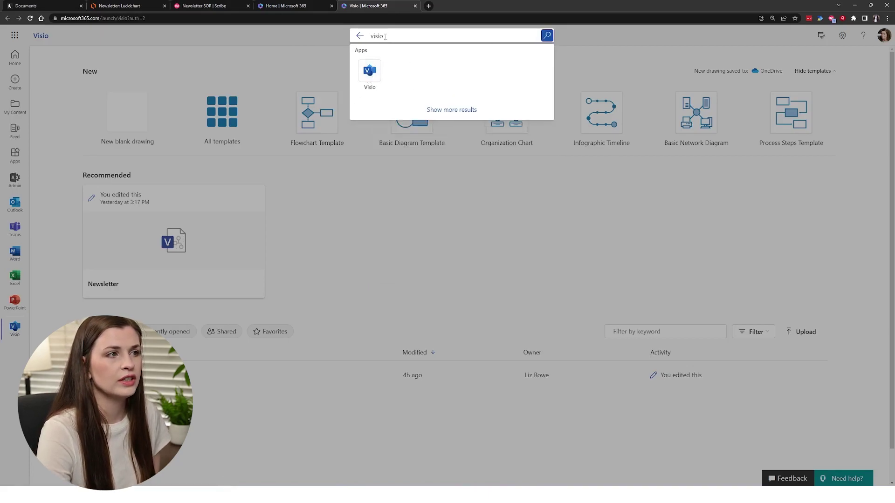
pyautogui.click(360, 35)
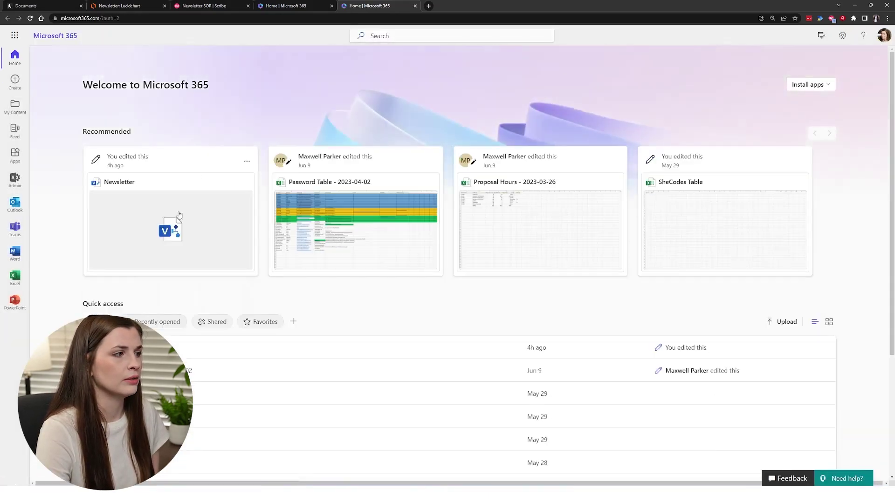
pyautogui.click(192, 214)
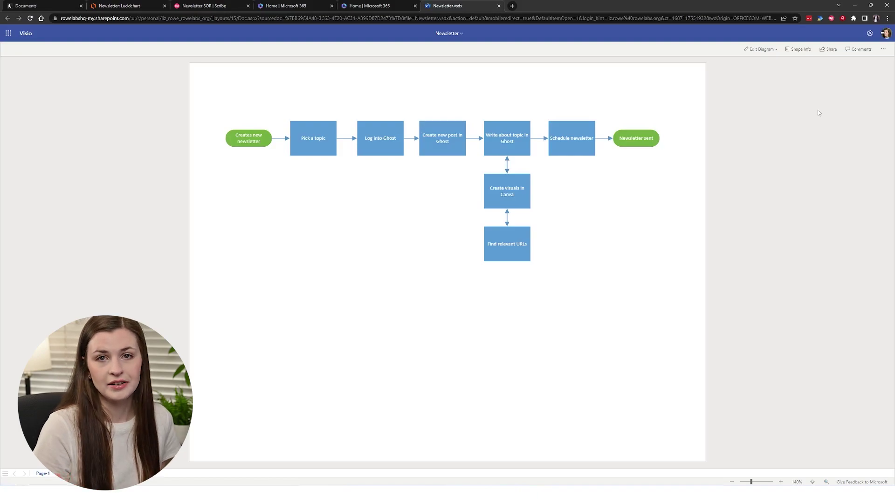
# Step: Switch the Newsletter flowchart to Edit in Browser mode and zoom in on the canvas
pyautogui.click(761, 49)
pyautogui.click(771, 71)
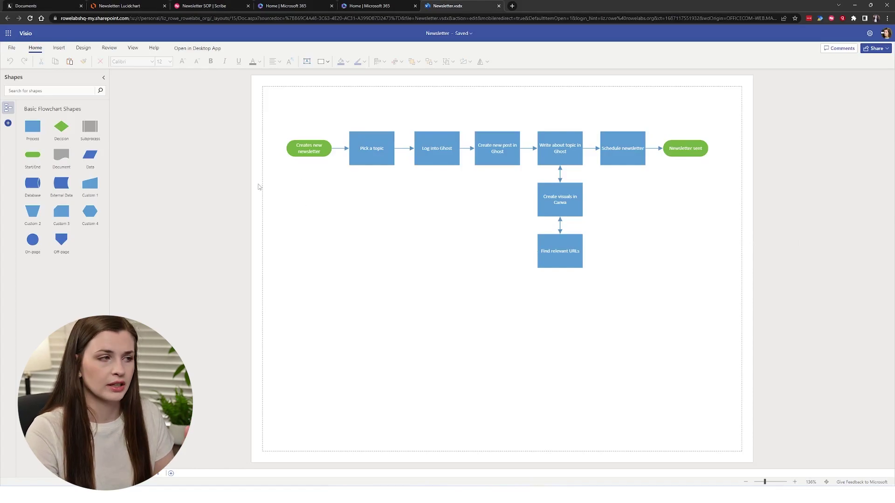
pyautogui.scroll(5, 676, 232)
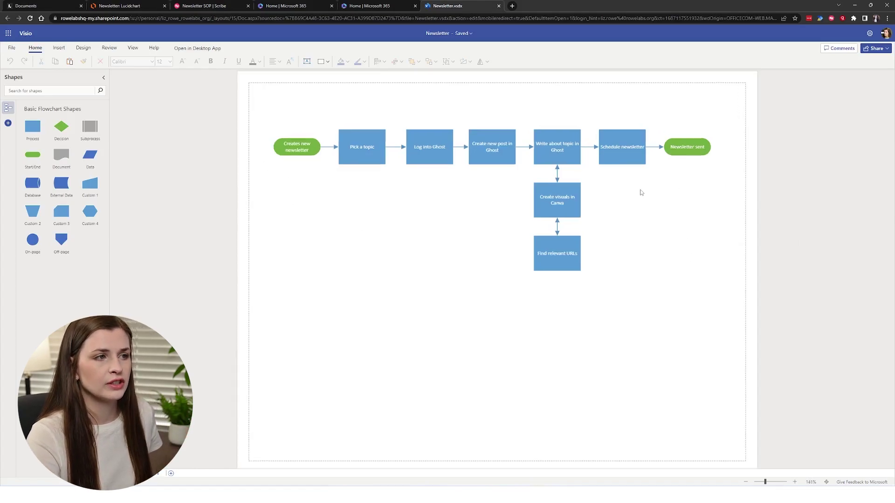
pyautogui.scroll(1, 473, 353)
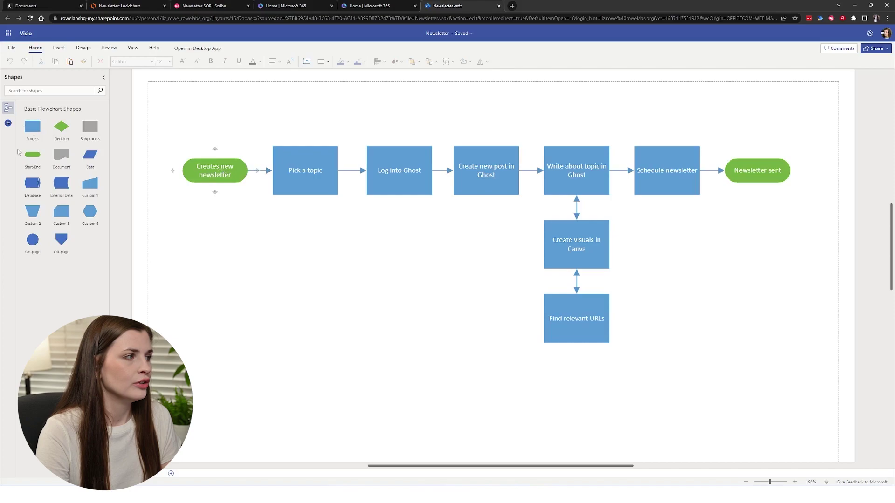
pyautogui.moveTo(33, 156); pyautogui.dragTo(322, 293)
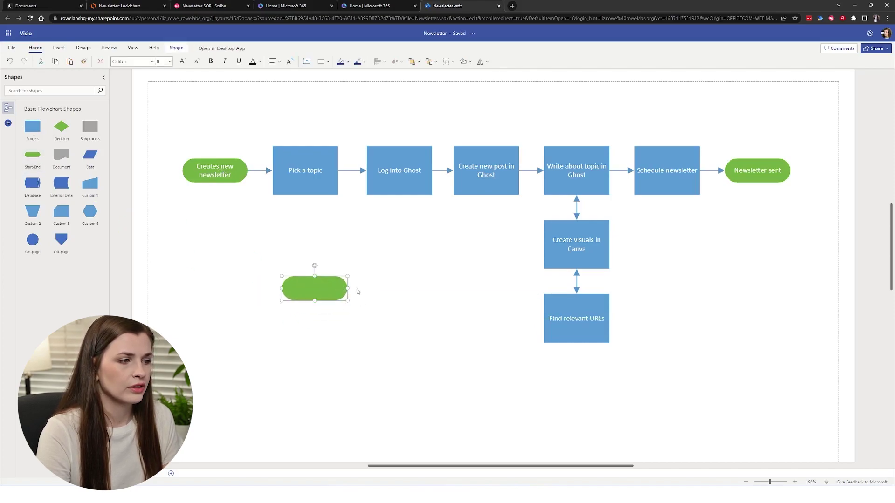
pyautogui.click(371, 283)
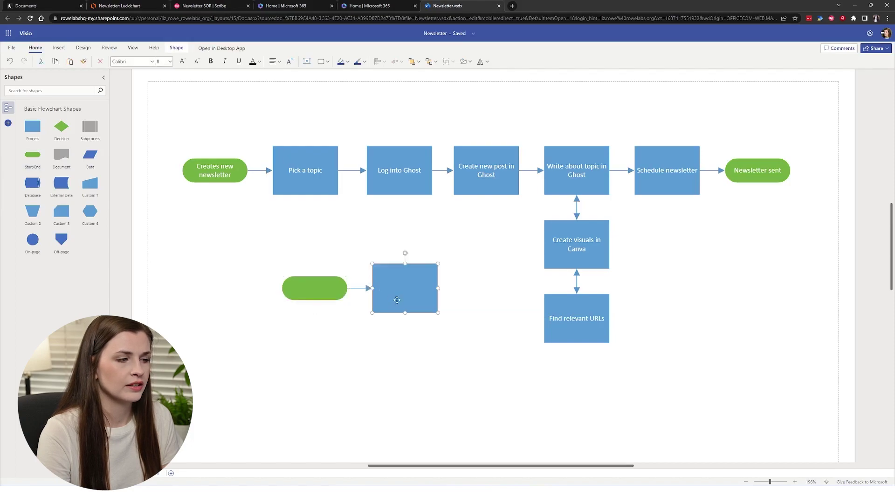
pyautogui.click(436, 334)
pyautogui.click(402, 290)
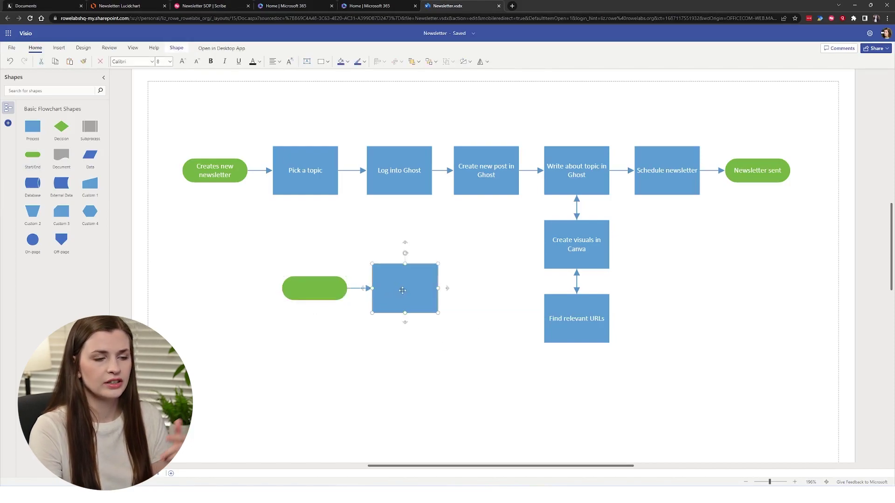
pyautogui.press('Delete')
pyautogui.click(339, 292)
pyautogui.press('Delete')
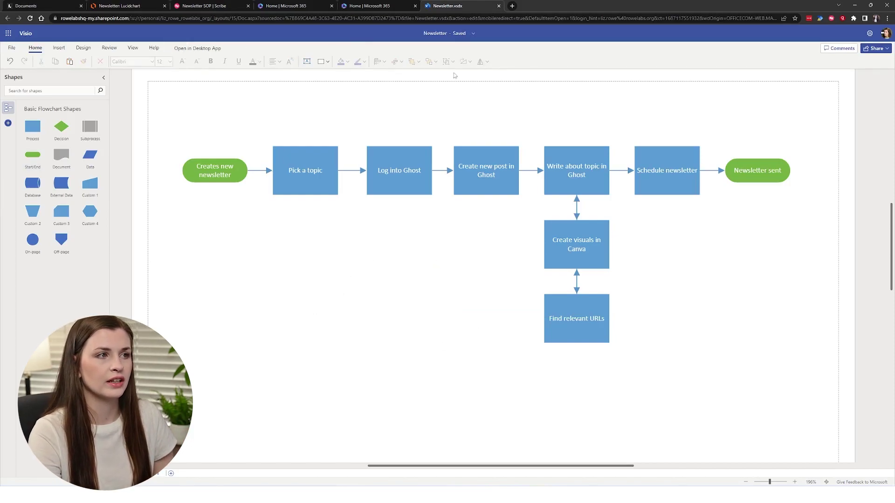
pyautogui.click(406, 181)
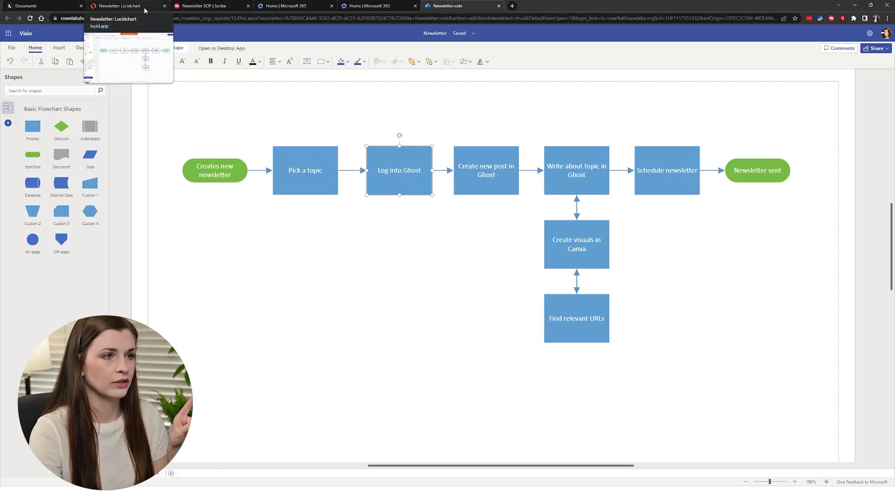
pyautogui.click(398, 360)
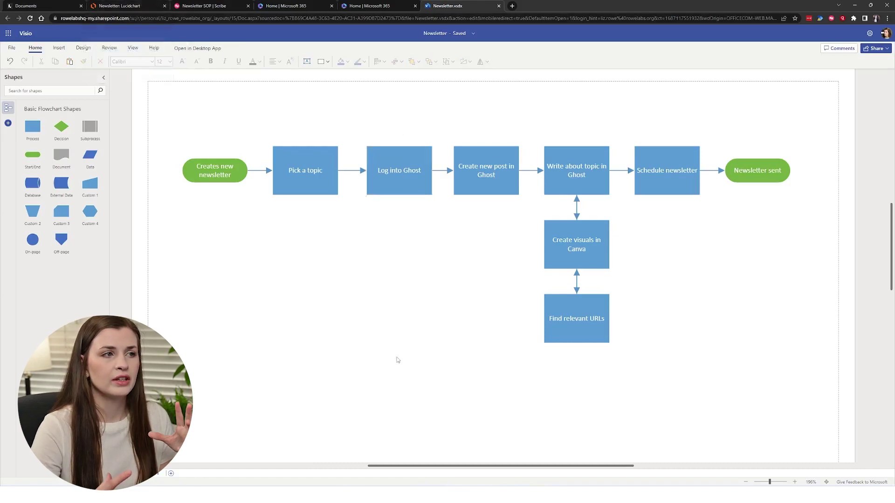